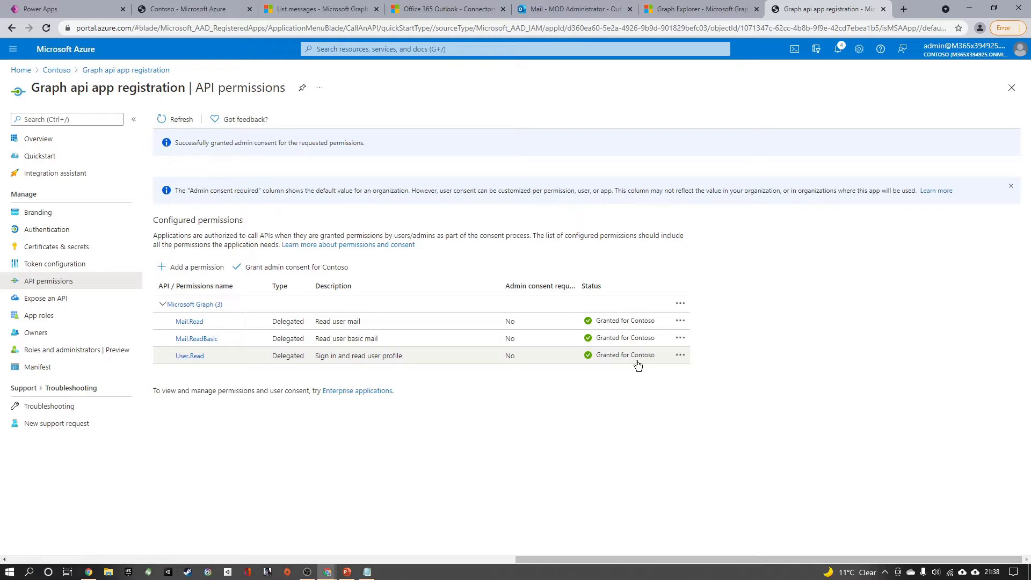
Open the Power Apps maker portal in a new browser tab and go to the Dataverse Custom Connectors page.
left_click(46, 6)
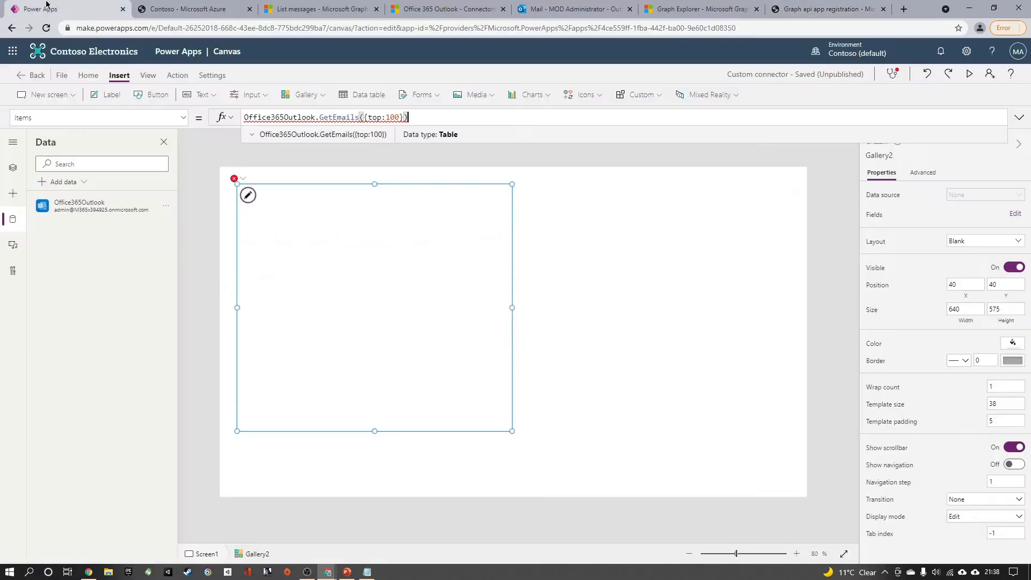
left_click(907, 15)
type("make")
key("Return")
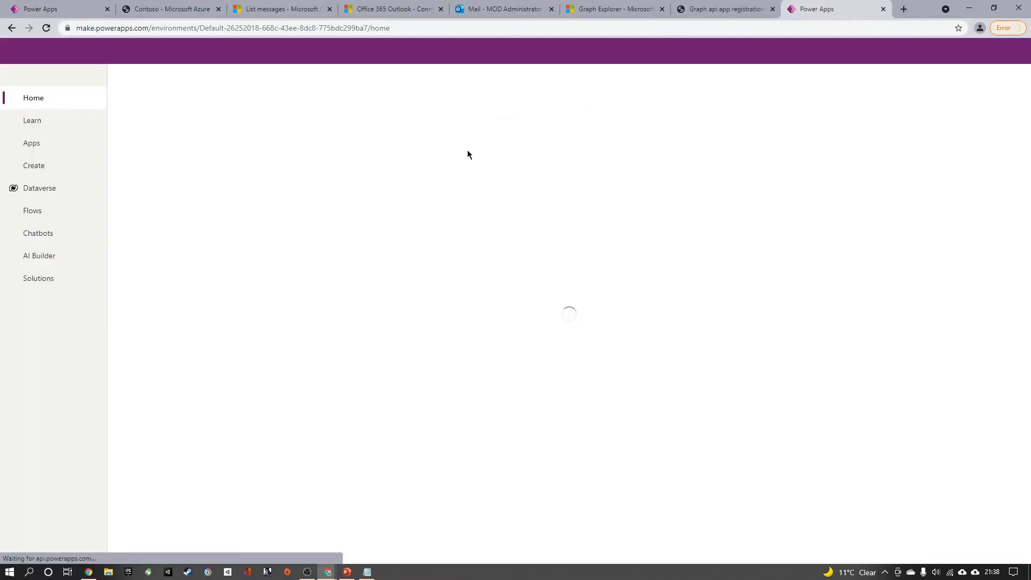
left_click(80, 195)
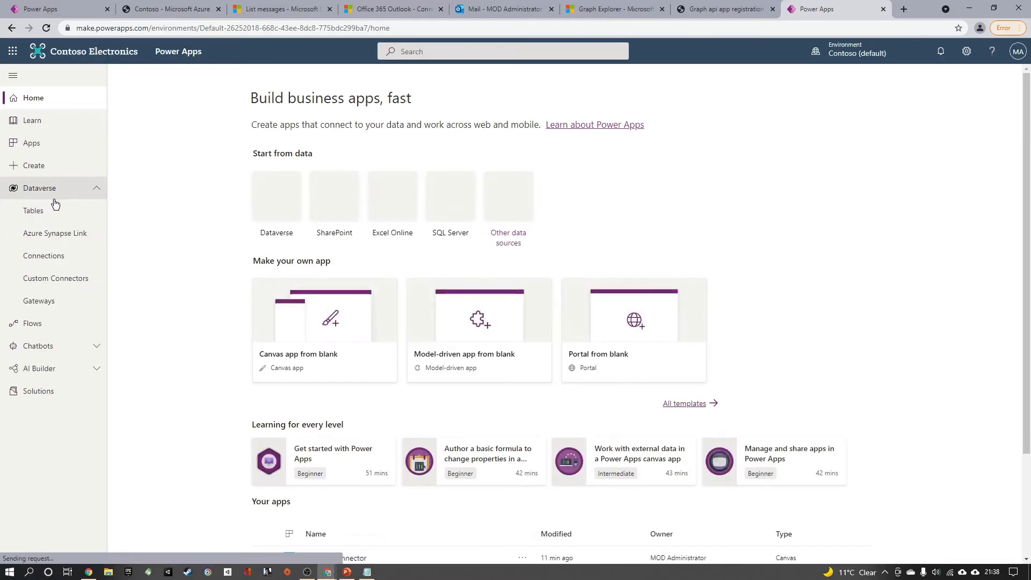
left_click(62, 286)
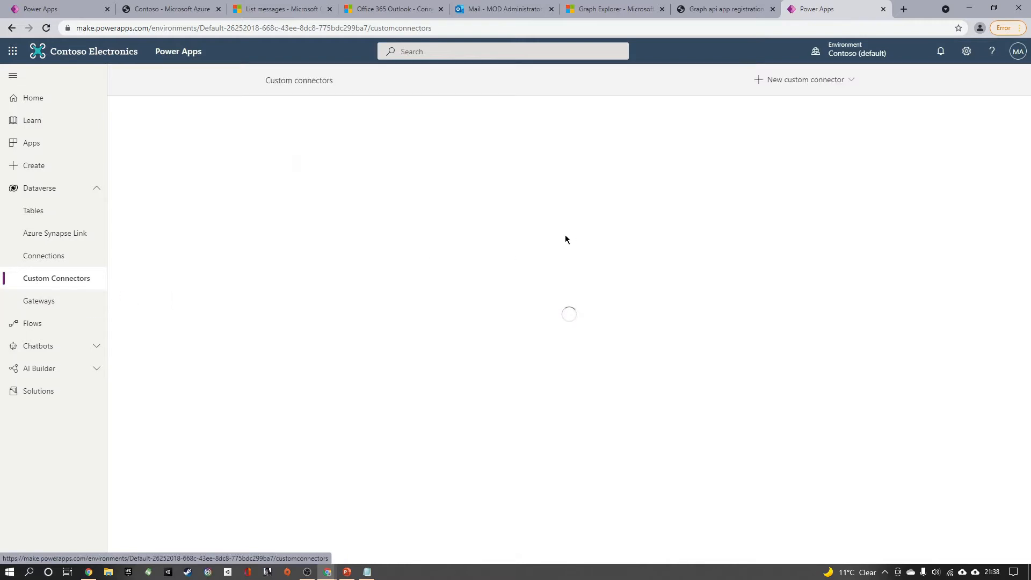
Create a custom connector from blank named "Mail - Graph API Connctor" and dismiss the app notification.
left_click(847, 86)
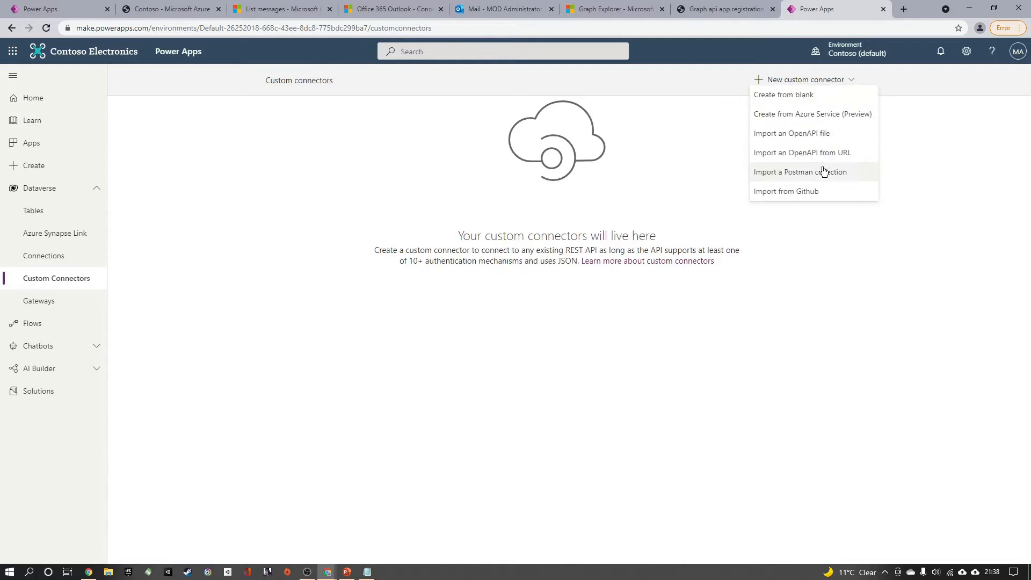
left_click(796, 101)
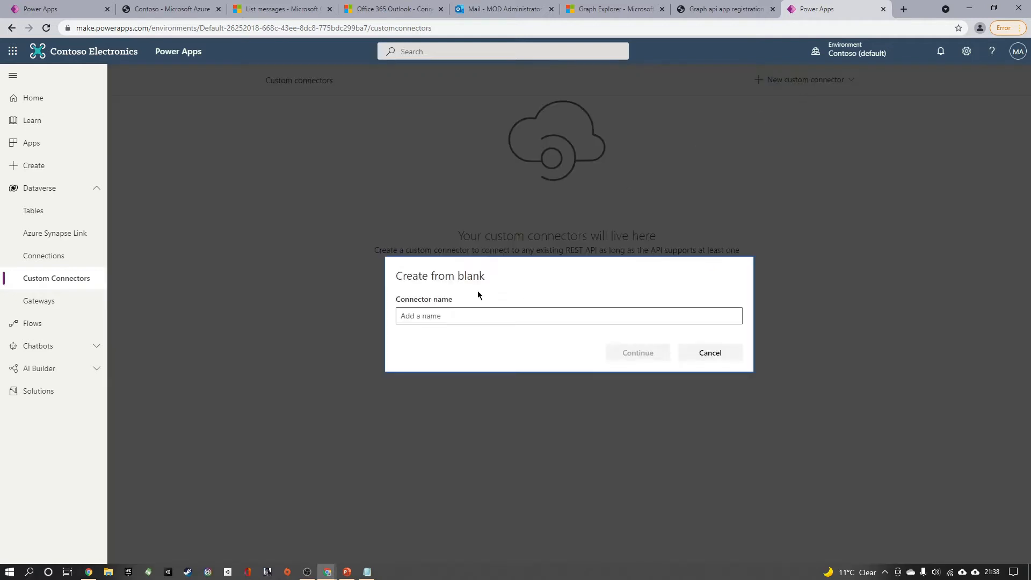
type("Graph")
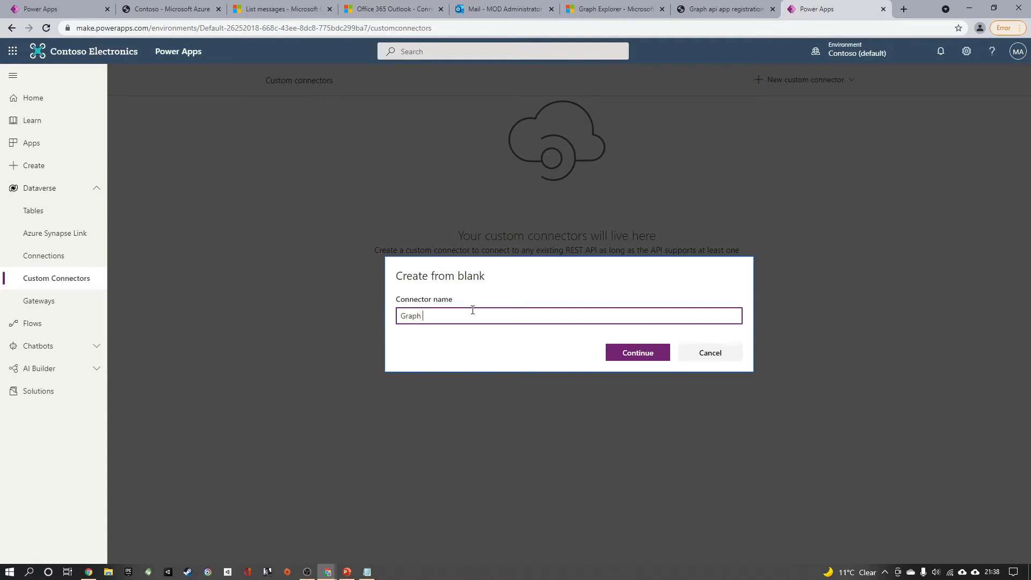
type(" API Connctor")
key("Home")
type("Mail -")
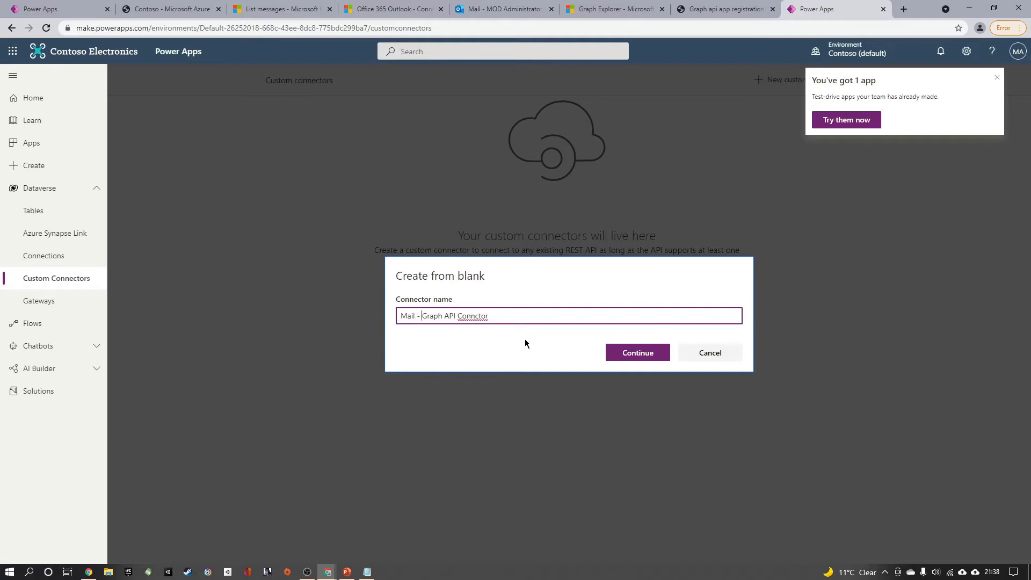
left_click(623, 359)
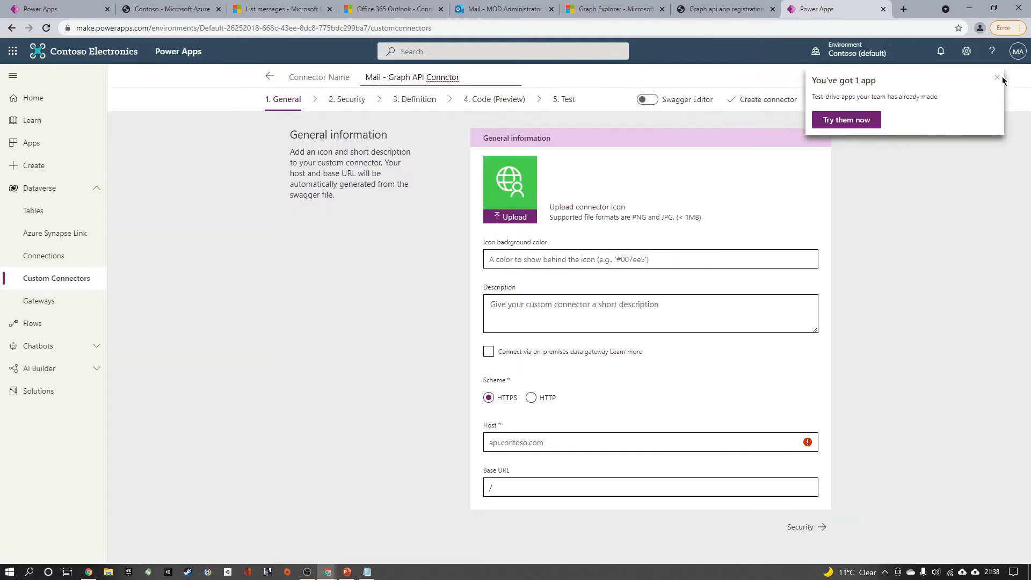
left_click(998, 78)
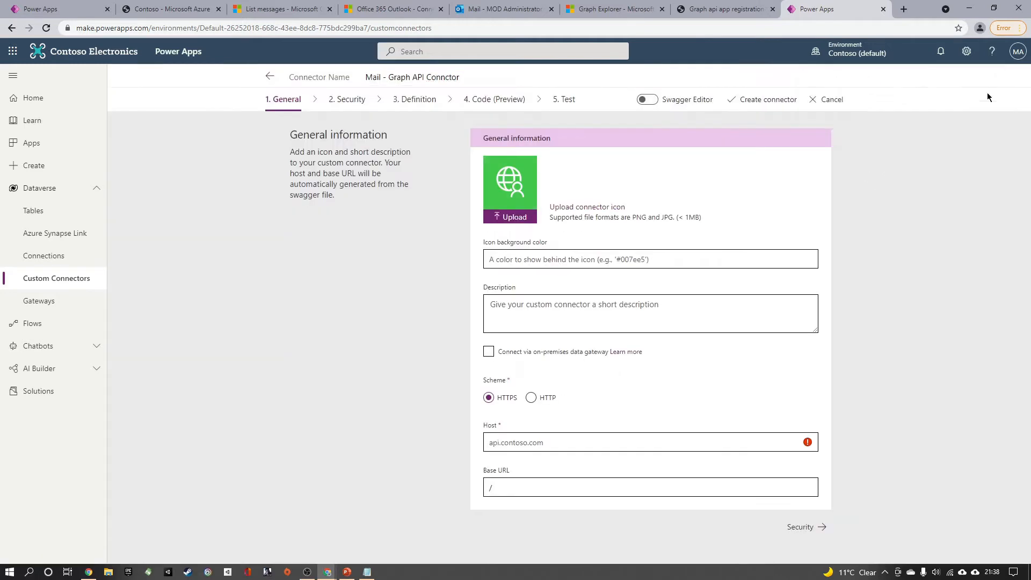
Set the connector's host to graph.microsoft.com, copied from the Example 1 request in the Graph List messages documentation.
left_click(543, 437)
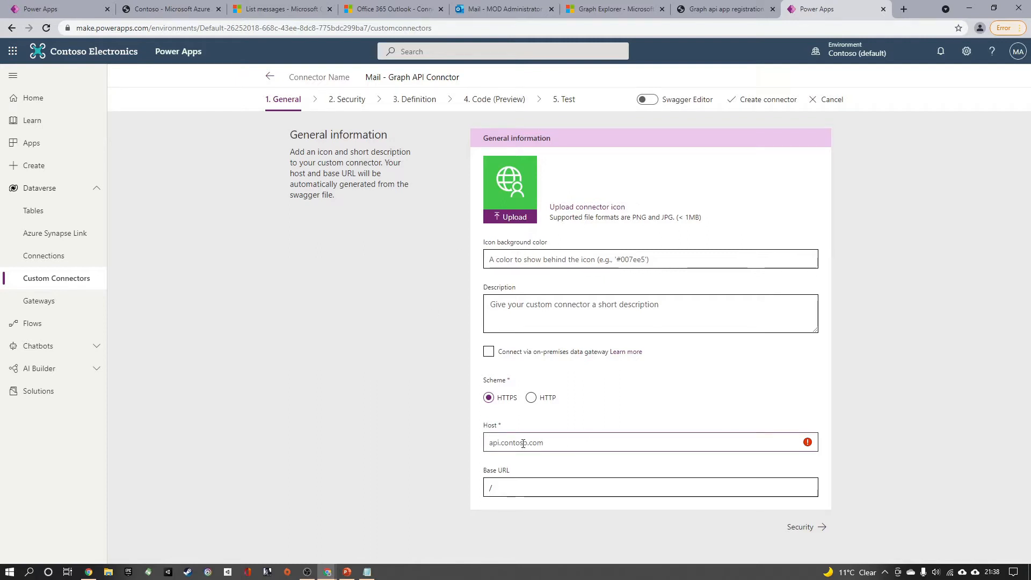
left_click(703, 4)
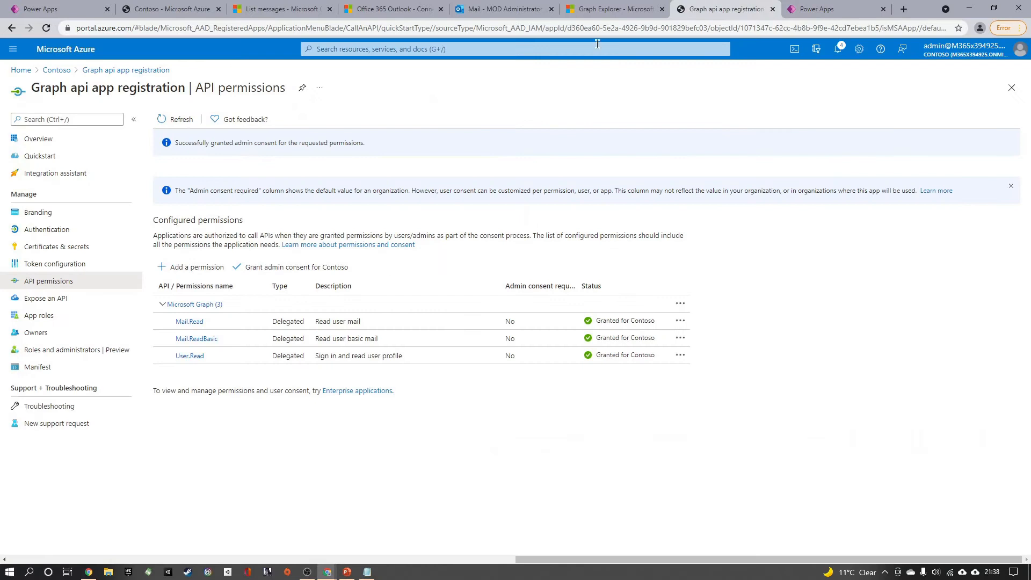
left_click(163, 9)
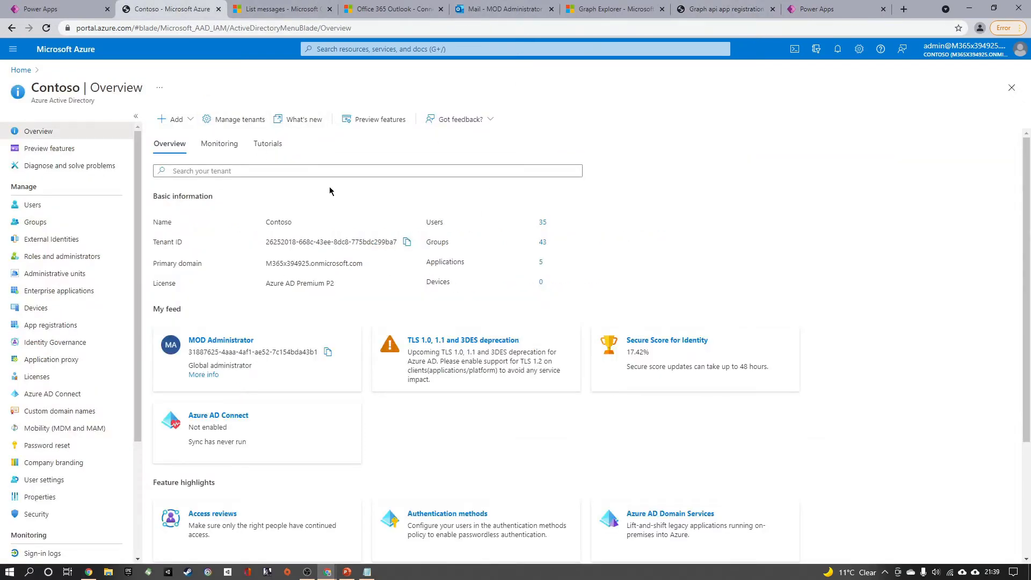
left_click(389, 9)
left_click(300, 6)
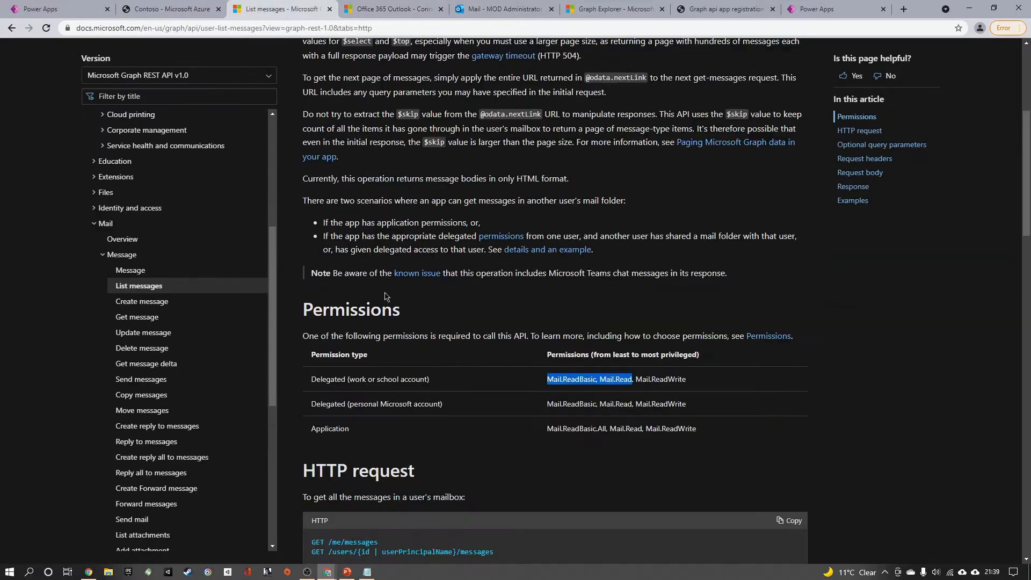
scroll(387, 277, "down", 9)
scroll(386, 276, "down", 8)
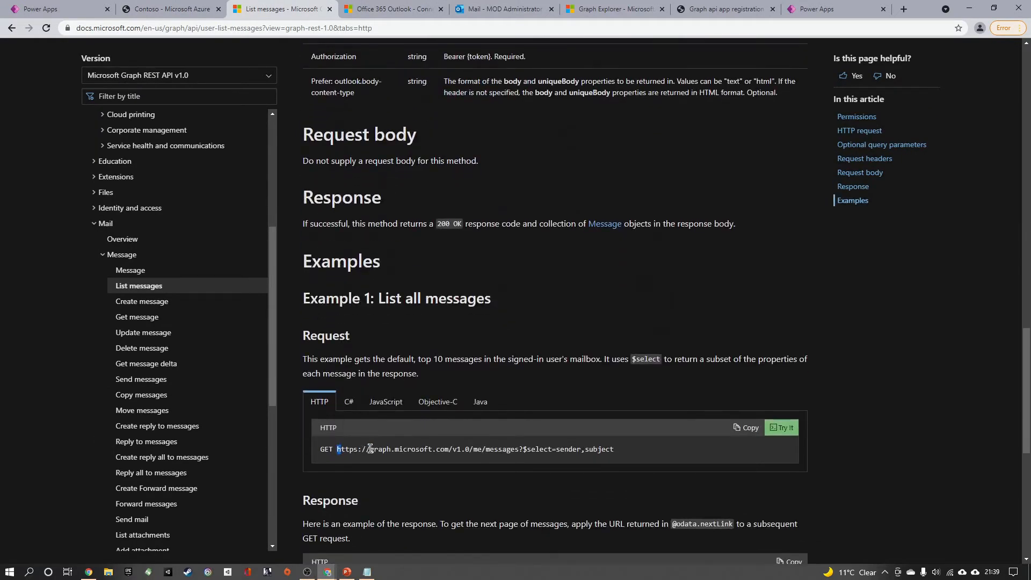
left_click_drag(369, 449, 450, 449)
key("ctrl+c")
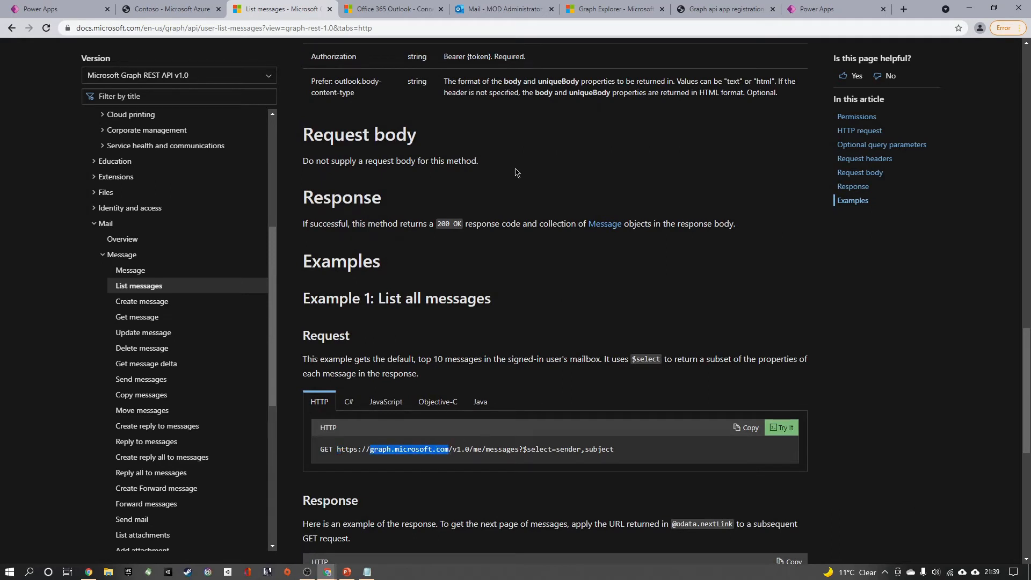
left_click(798, 5)
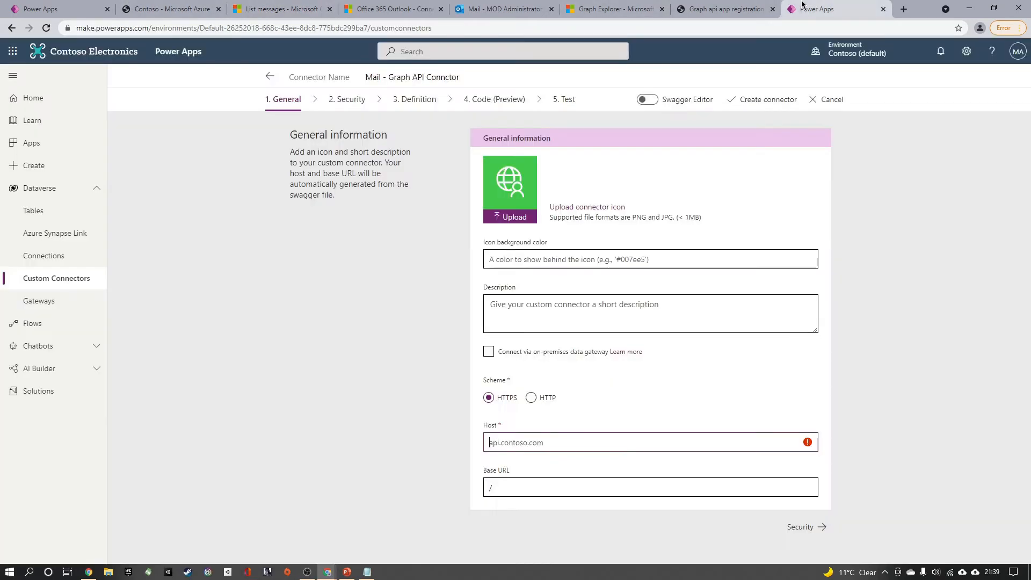
left_click(531, 441)
key("ctrl+v")
Set the connector's security to OAuth 2.0 authentication with Azure Active Directory as the identity provider.
left_click(804, 527)
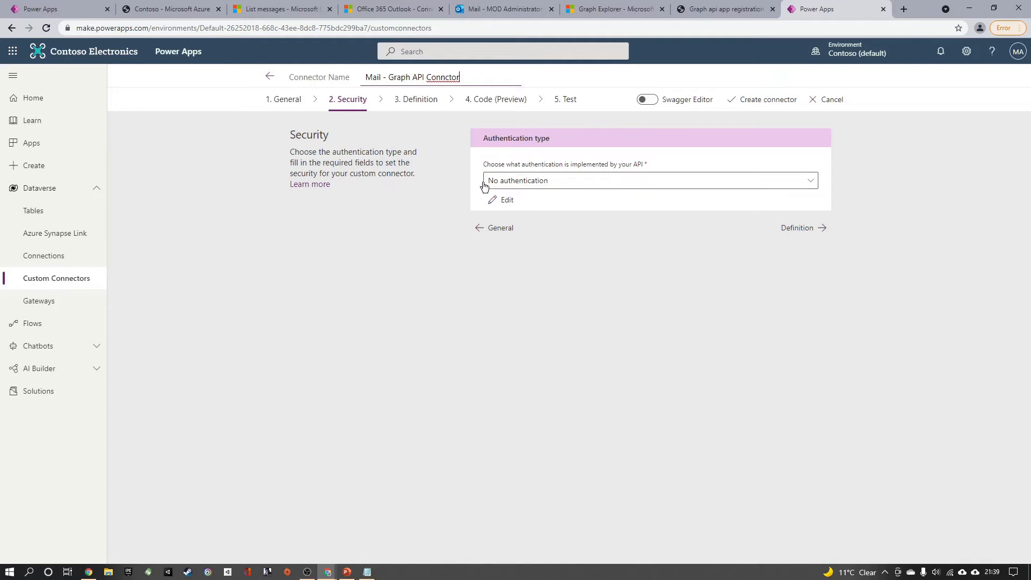
left_click(552, 184)
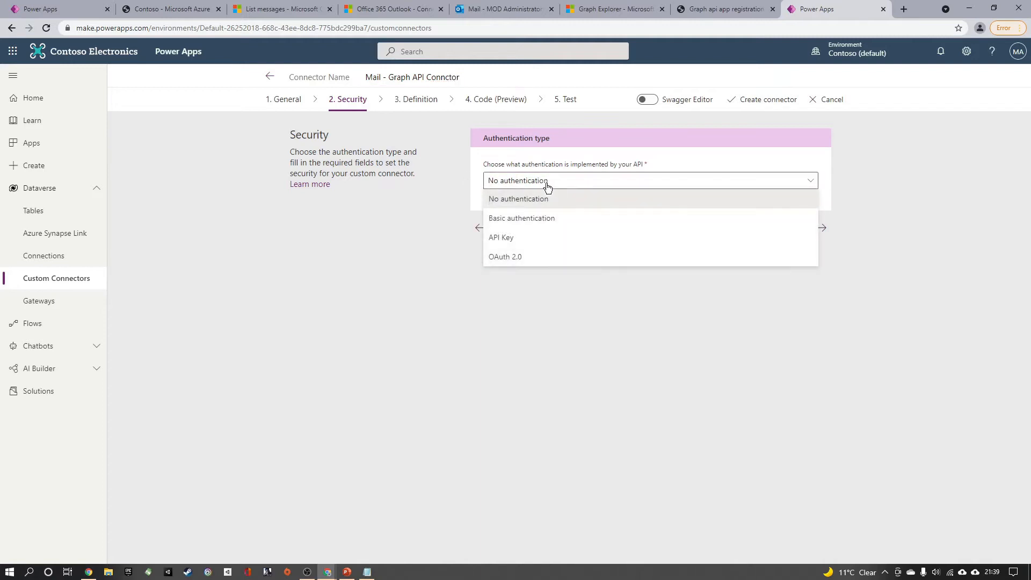
left_click(519, 262)
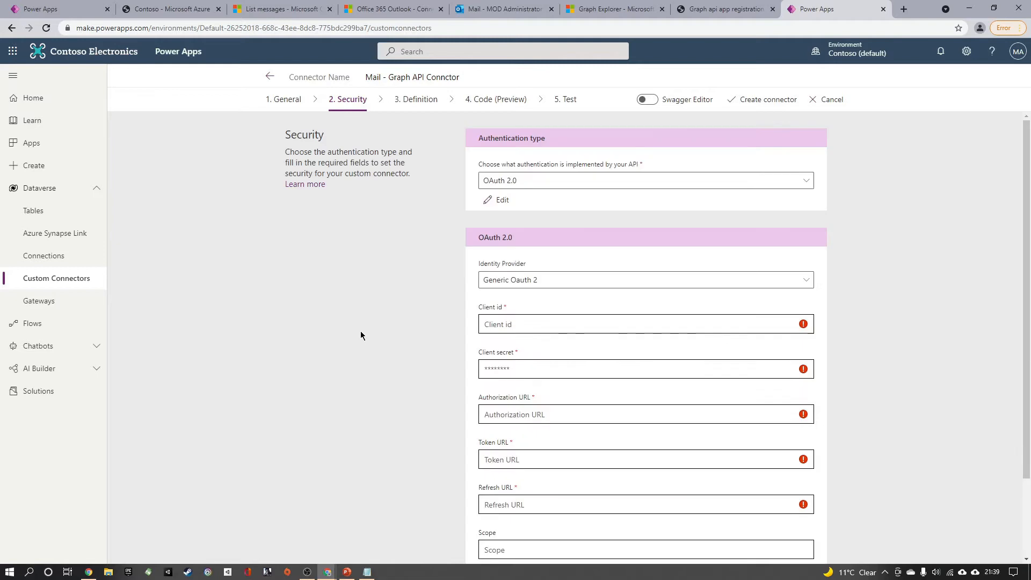
scroll(398, 285, "down", 1)
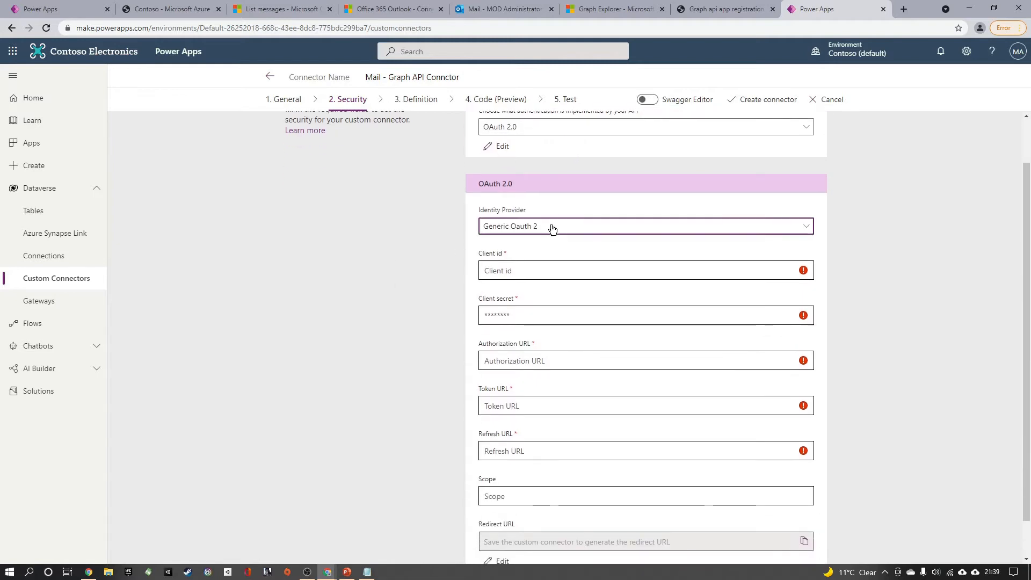
left_click(552, 226)
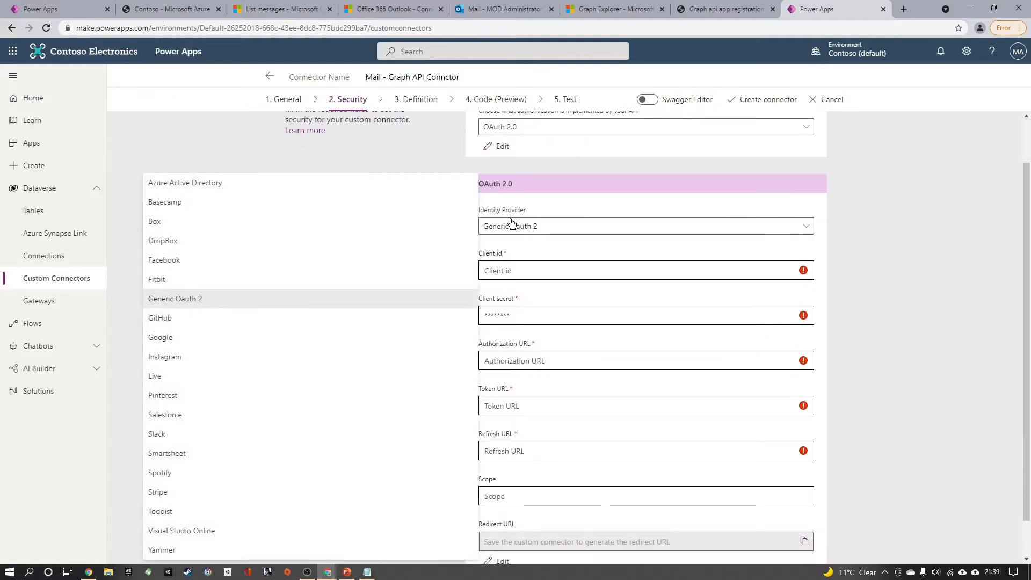
left_click(218, 182)
scroll(318, 327, "down", 1)
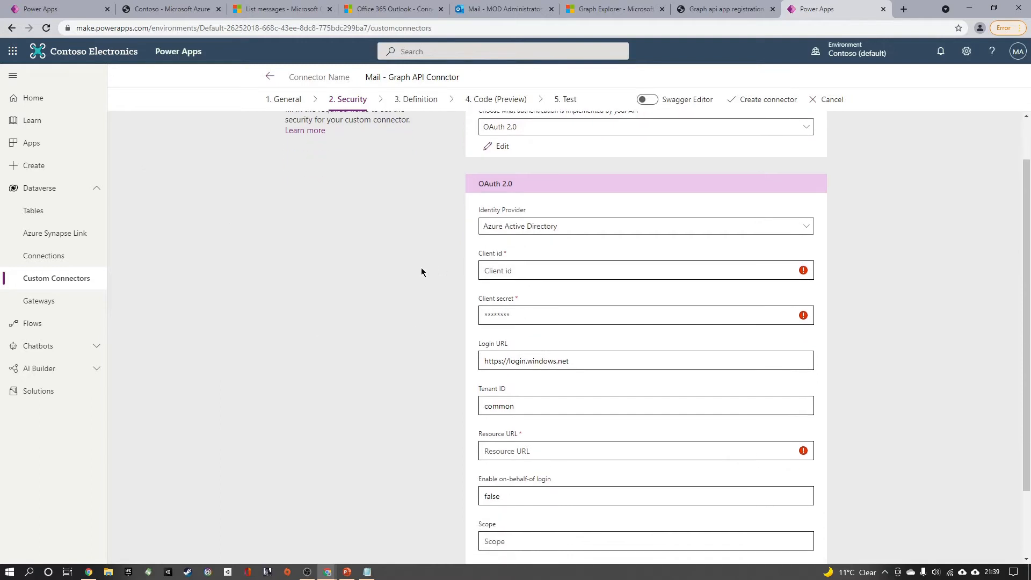
Copy the application's client ID from the Notepad notes into the connector's Client id field.
scroll(317, 330, "down", 1)
key("alt+Tab")
key("alt+Tab")
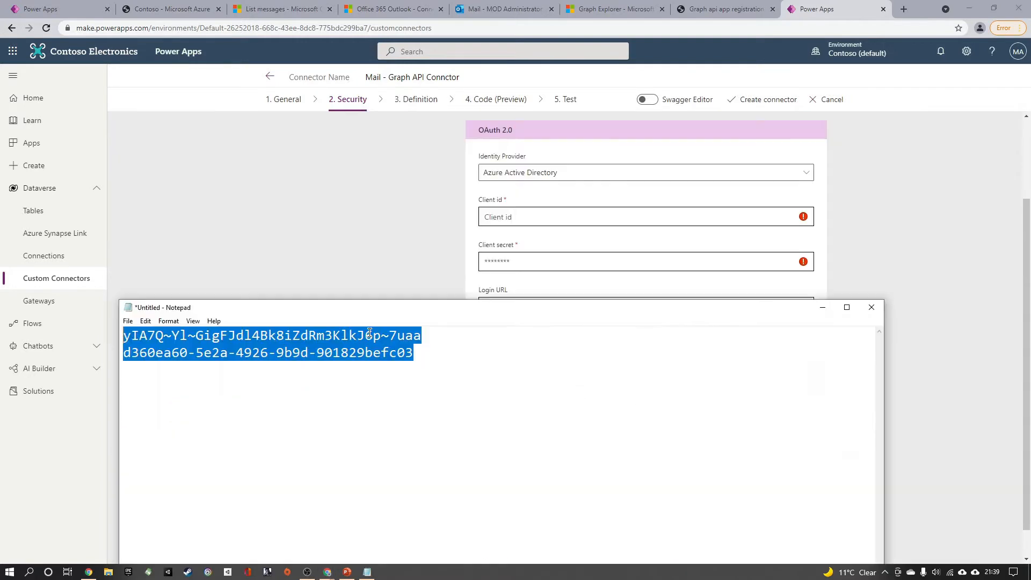
left_click(436, 342)
left_click_drag(432, 357, 125, 358)
key("ctrl+c")
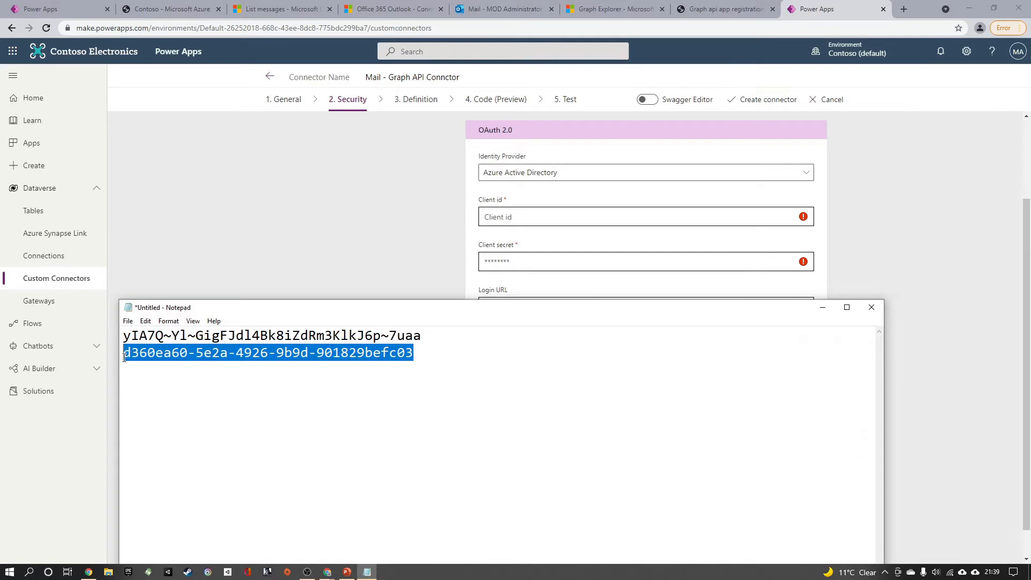
left_click(541, 215)
key("ctrl+v")
Copy the client secret from the Notepad notes into the connector's Client secret field.
key("alt+Tab")
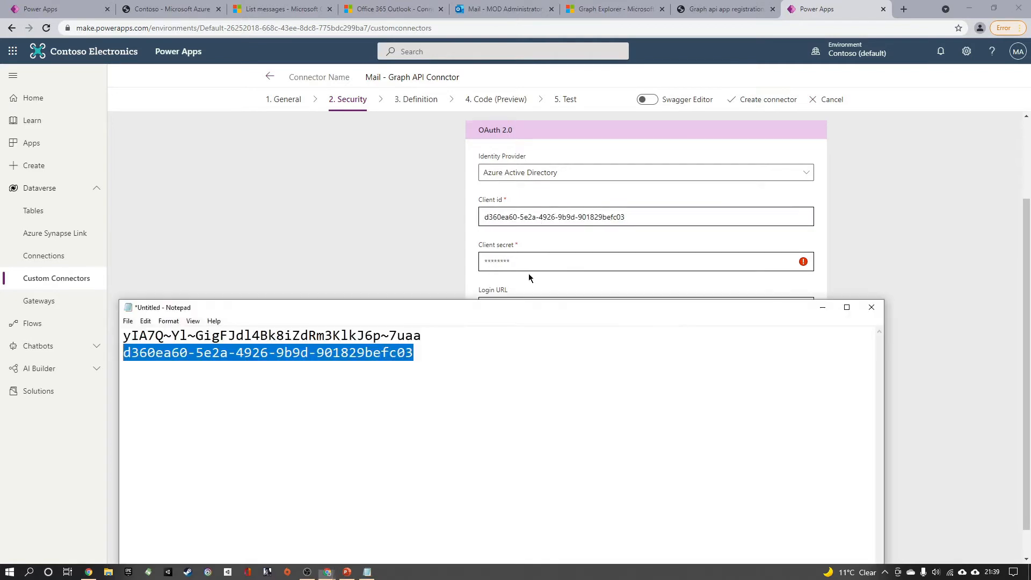
left_click_drag(424, 336, 92, 346)
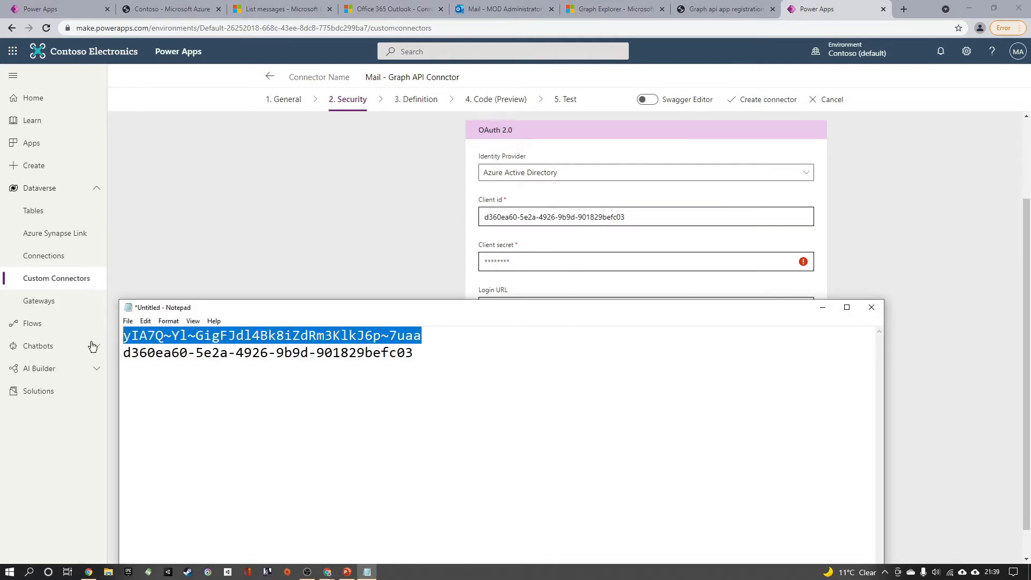
left_click(550, 259)
key("ctrl+v")
scroll(352, 285, "down", 1)
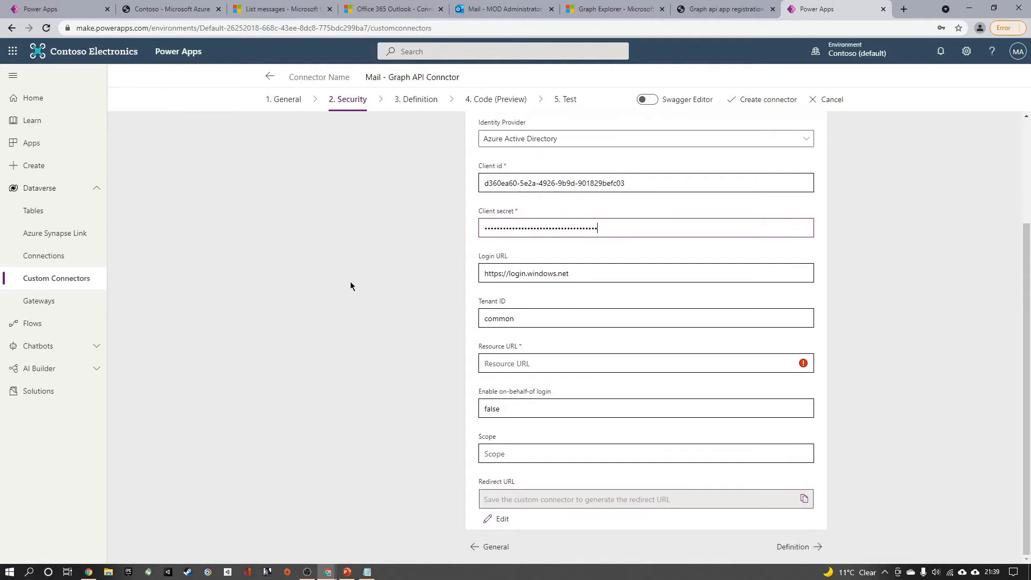
left_click(547, 318)
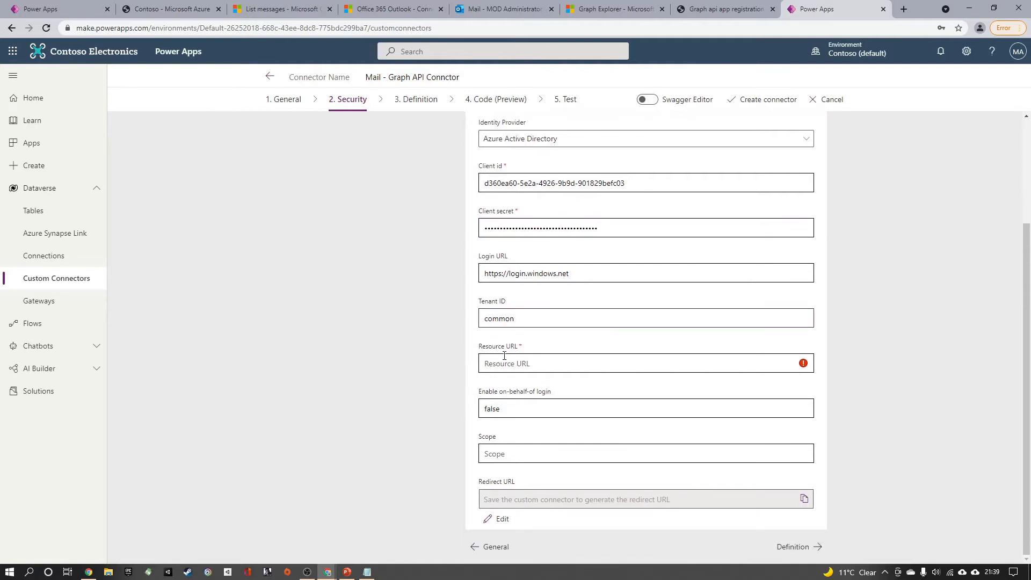
left_click(594, 8)
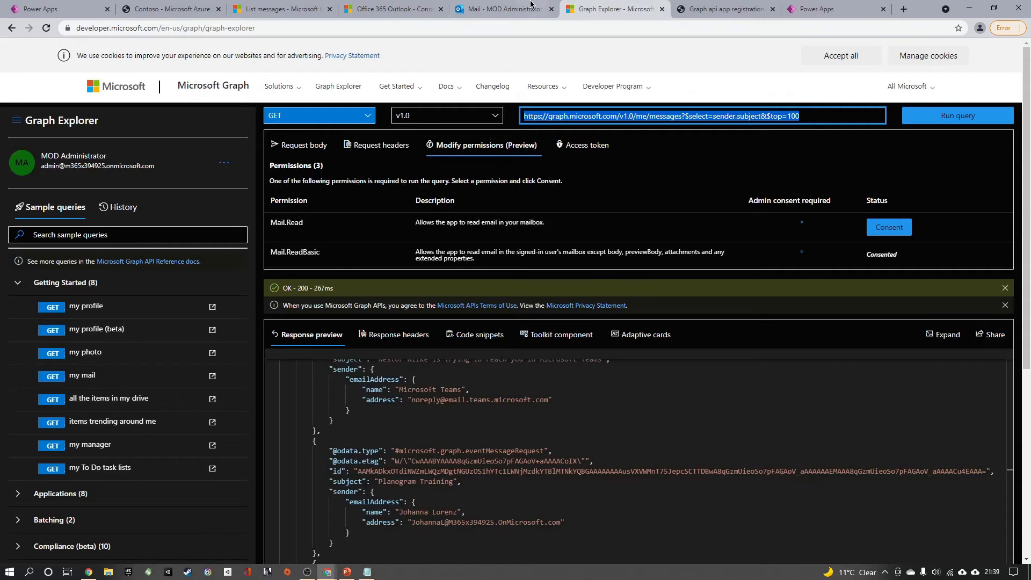
left_click(815, 6)
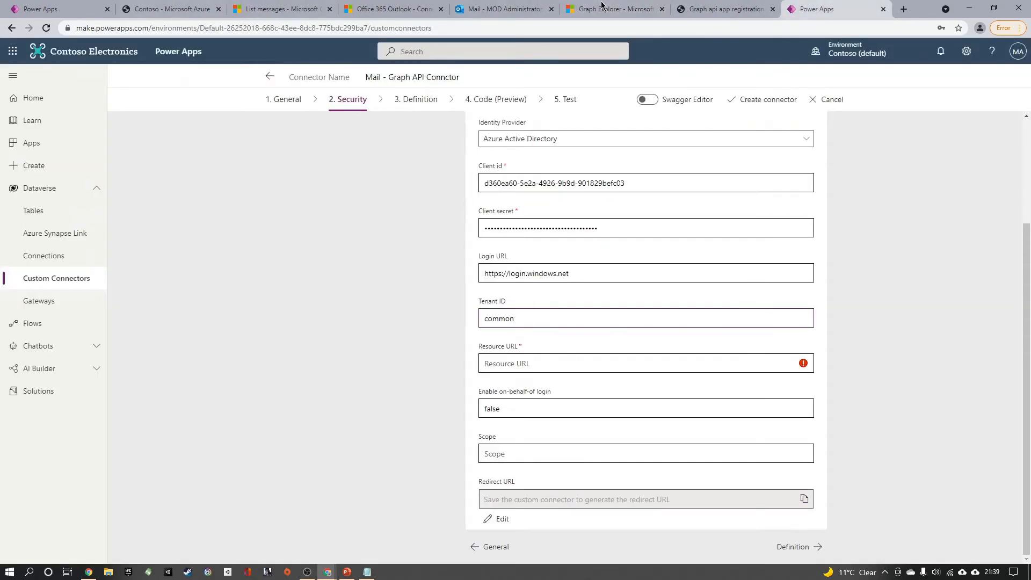
left_click(281, 9)
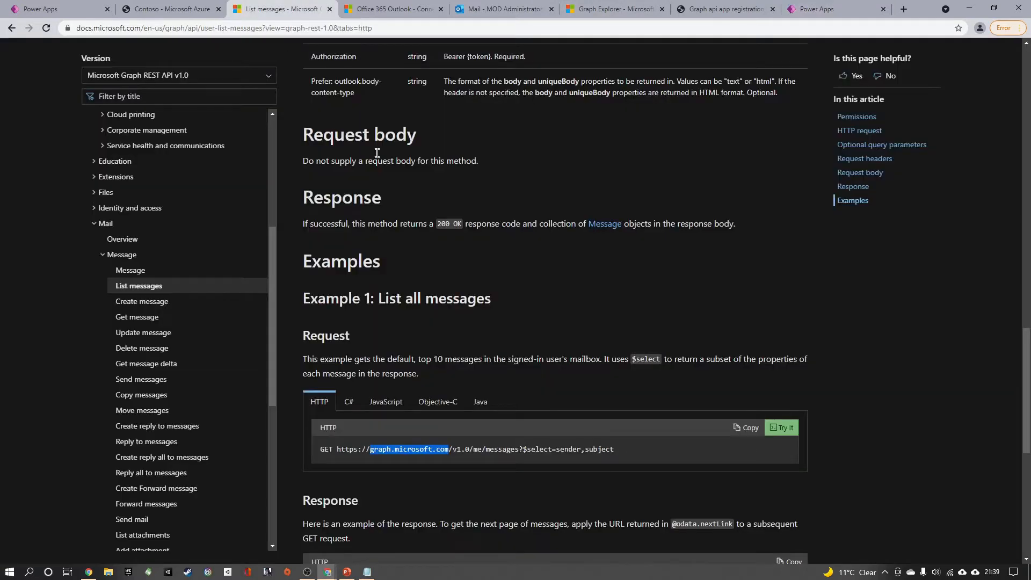
left_click_drag(337, 449, 450, 449)
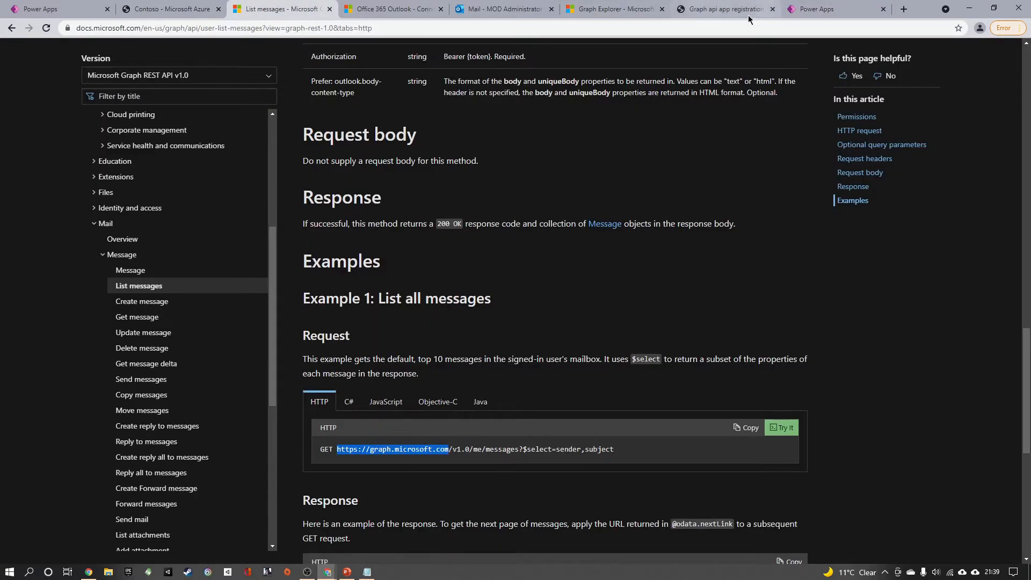
left_click(816, 9)
left_click(537, 363)
type("https://graph.microsoft.com")
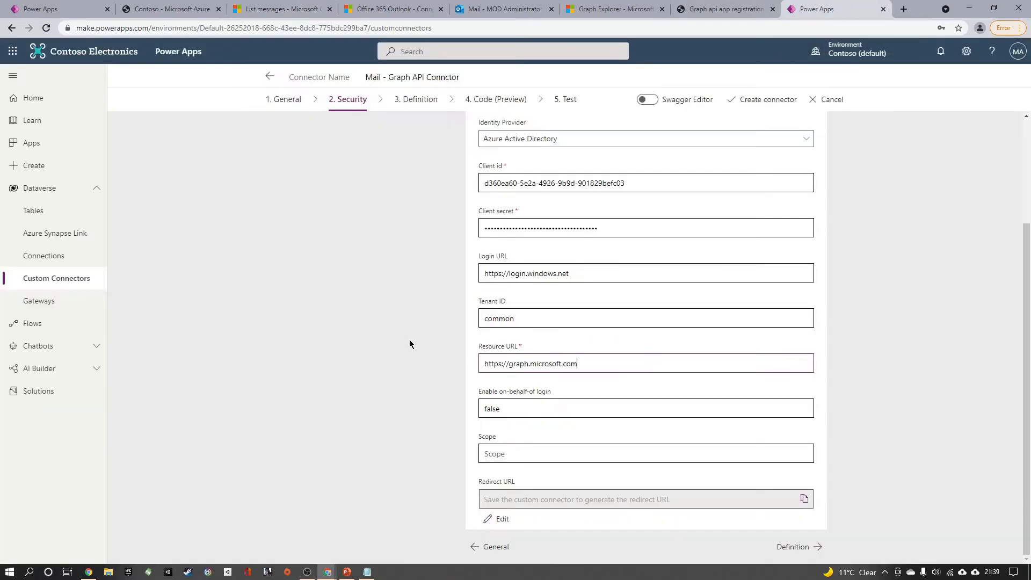
scroll(352, 326, "up", 1)
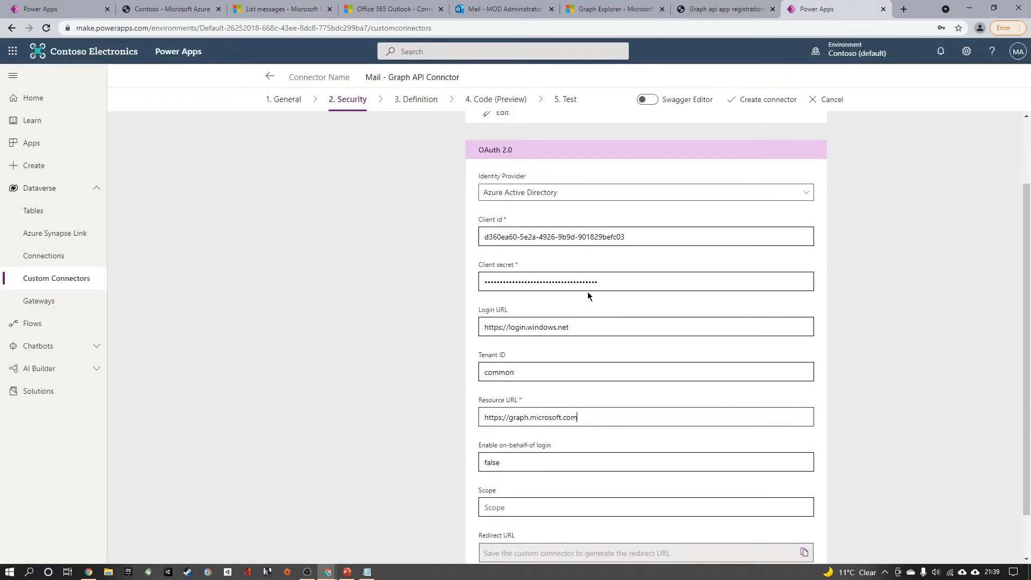
Create the connector with its security settings and dismiss the browser's offer to save the credentials.
scroll(512, 466, "down", 1)
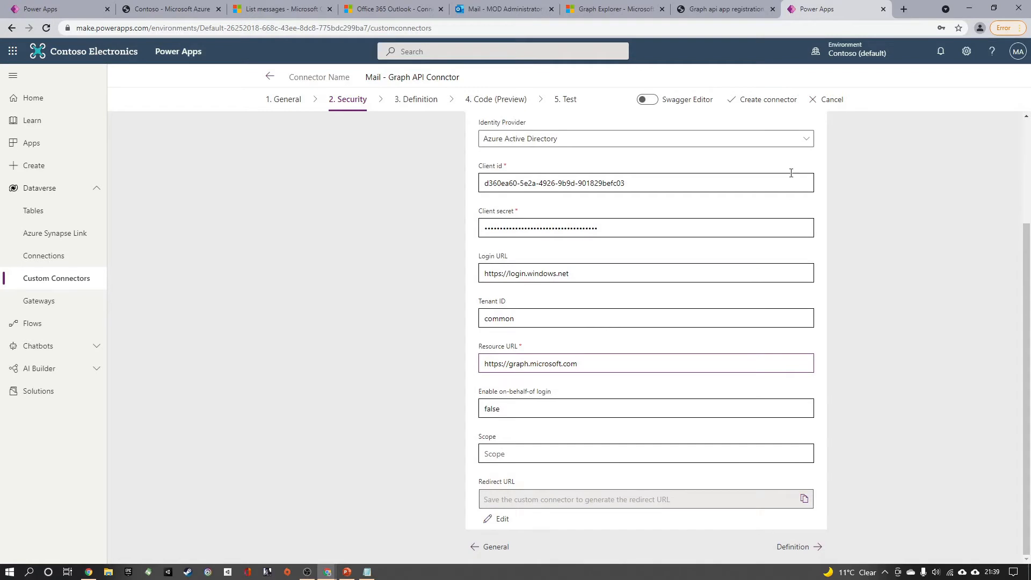
left_click_drag(484, 484, 516, 486)
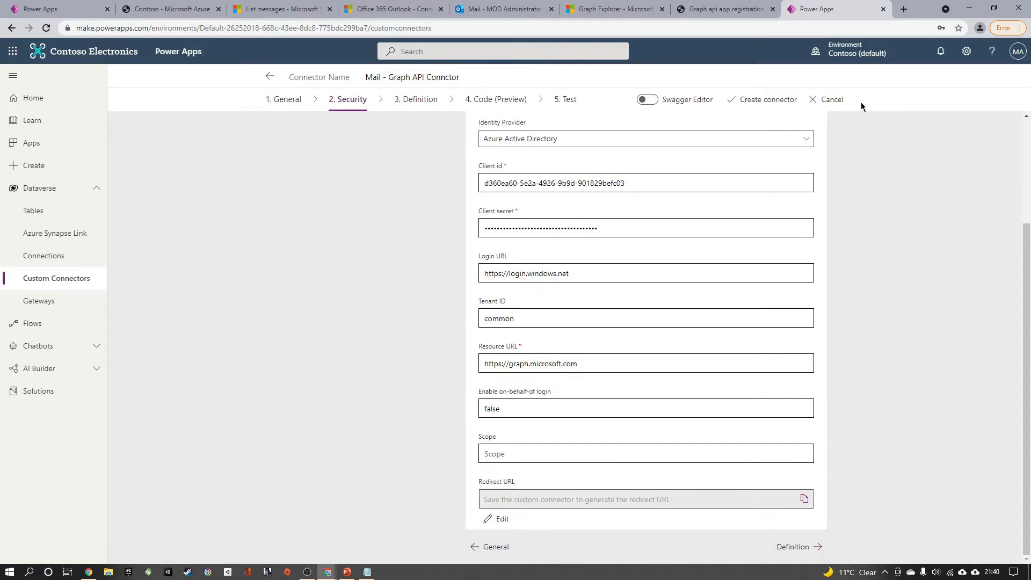
left_click(757, 105)
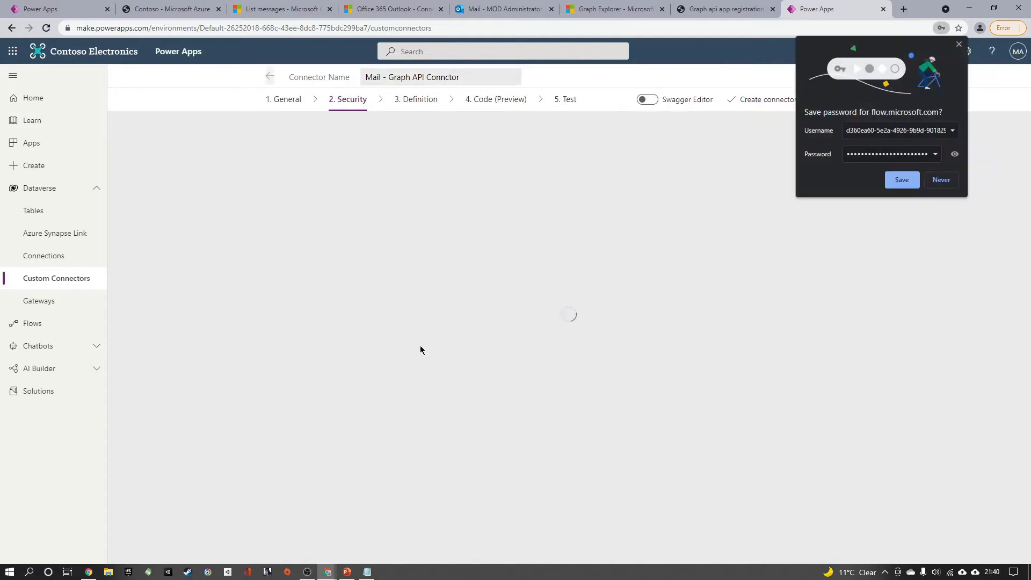
left_click(959, 45)
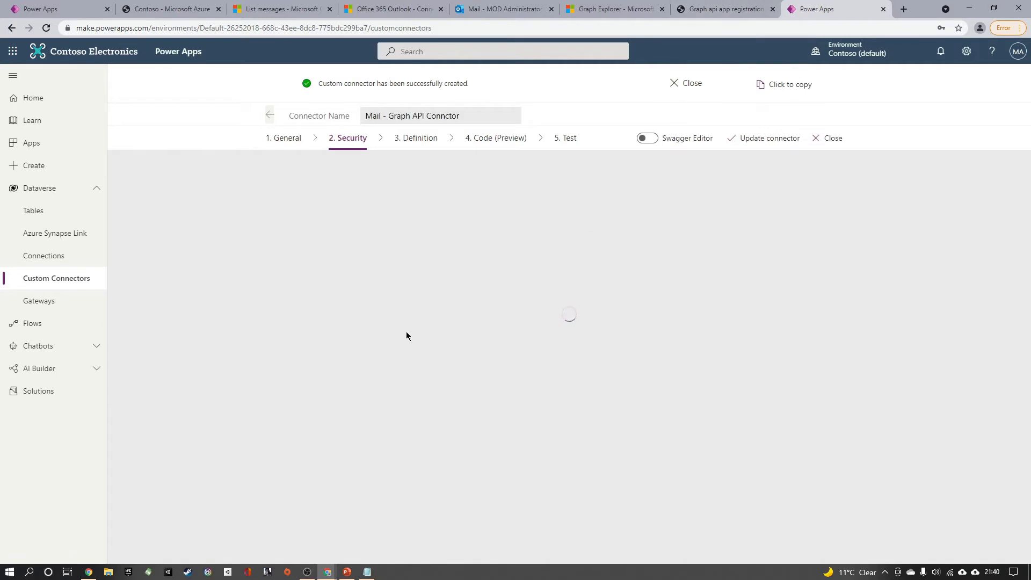
Copy the connector's generated redirect URL and enter it as the redirect URI of a new Web platform in the Azure app registration's authentication.
scroll(399, 331, "down", 4)
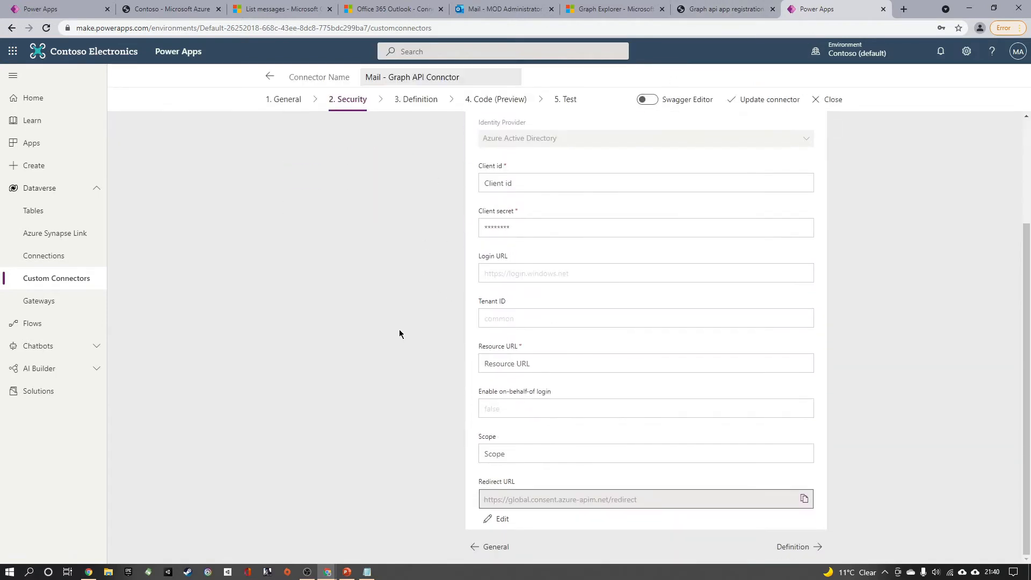
left_click(804, 498)
left_click(722, 9)
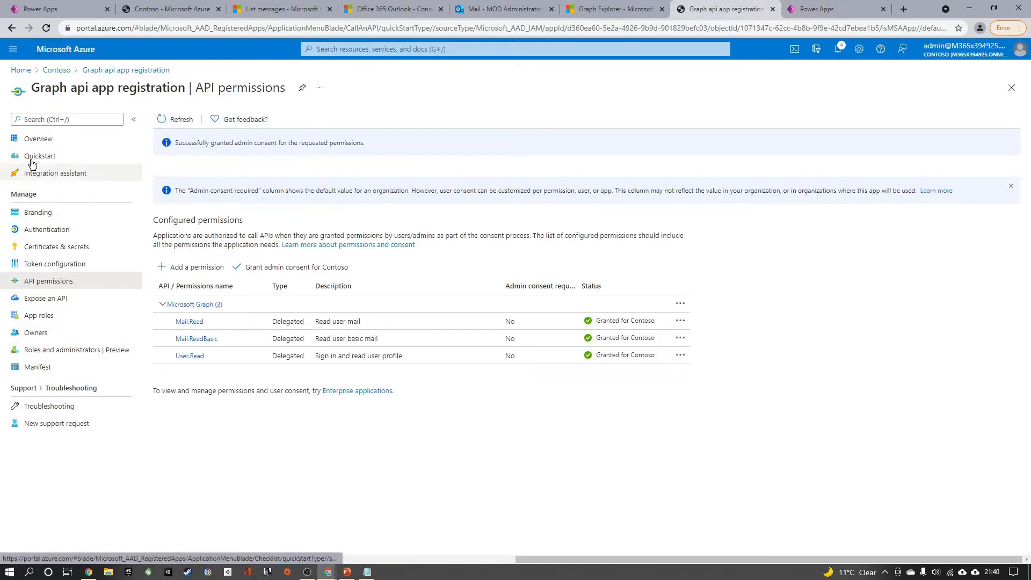
left_click(44, 142)
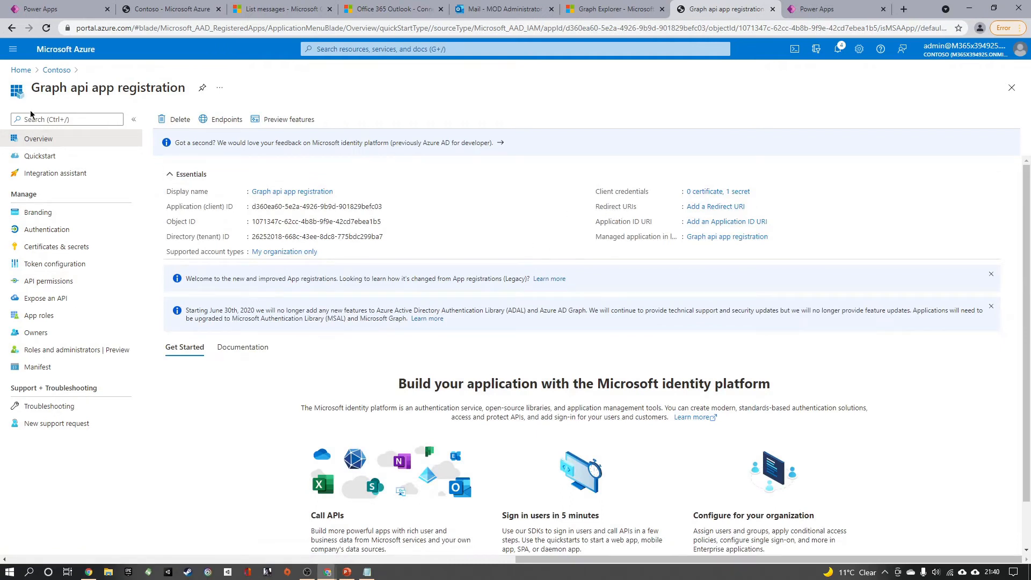
left_click(704, 208)
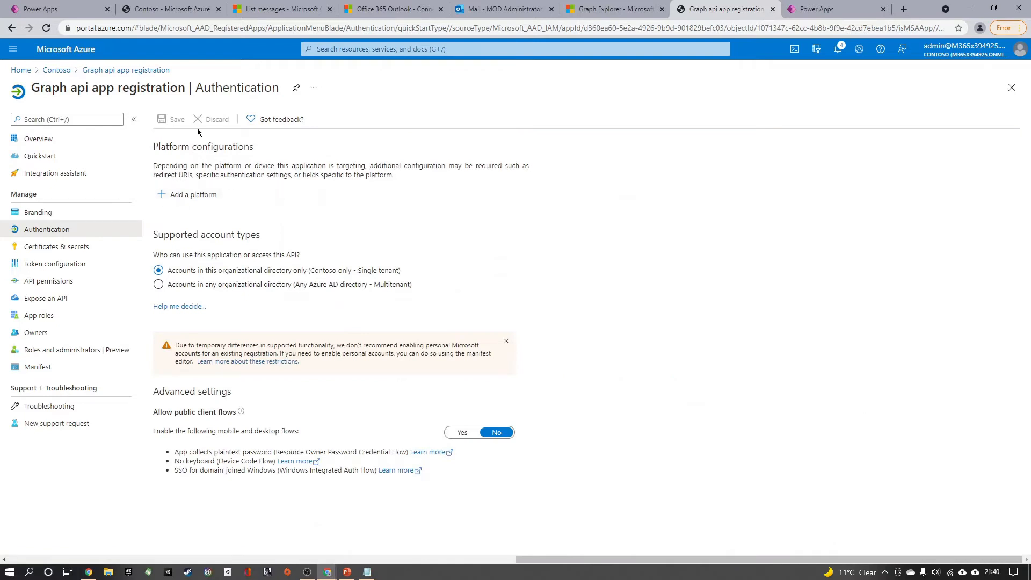
left_click(207, 195)
left_click(795, 152)
left_click(782, 182)
key("ctrl+v")
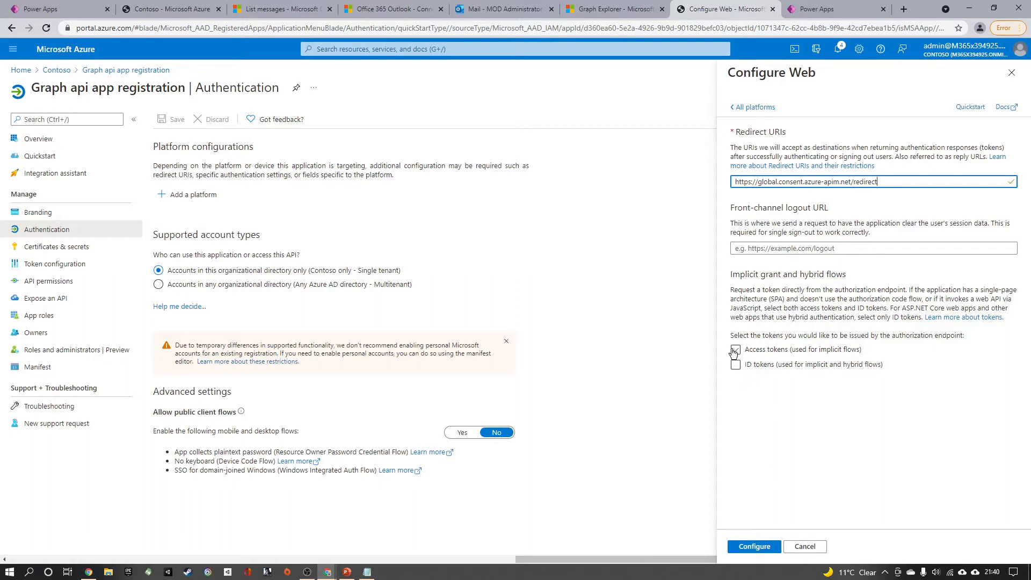
Enable access tokens and ID tokens for the Web platform and apply its configuration.
left_click_drag(757, 336, 935, 336)
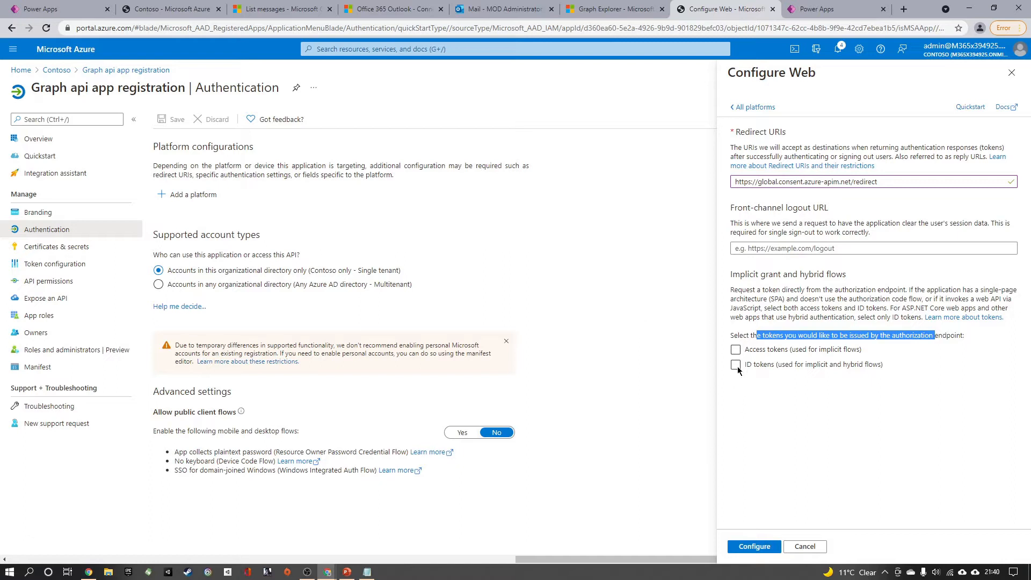
left_click(736, 349)
left_click(737, 367)
left_click(755, 546)
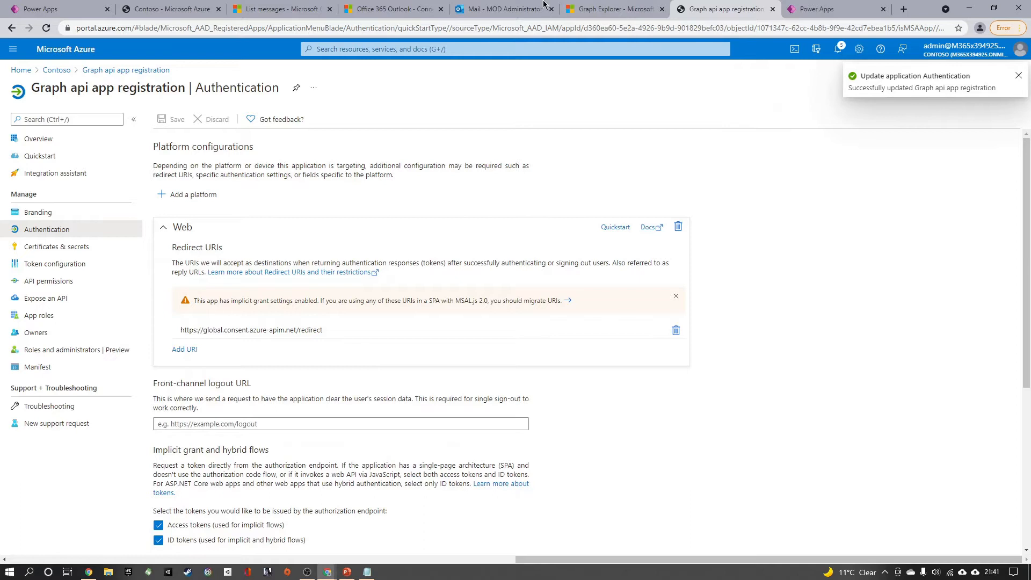
Back in Power Apps, add a new action to the connector definition with summary, description and operation ID EmailsOfUser.
left_click(817, 9)
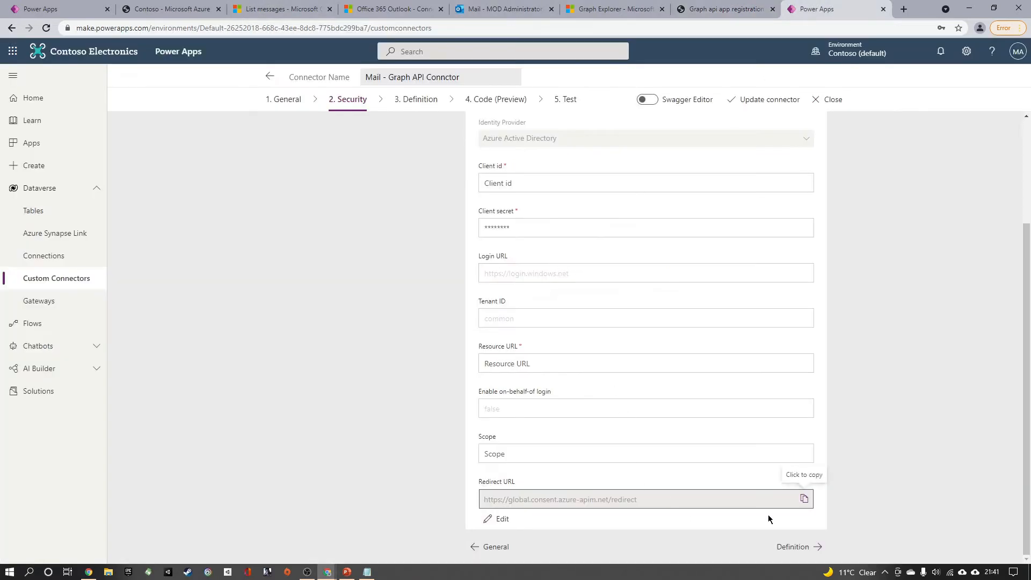
left_click(803, 548)
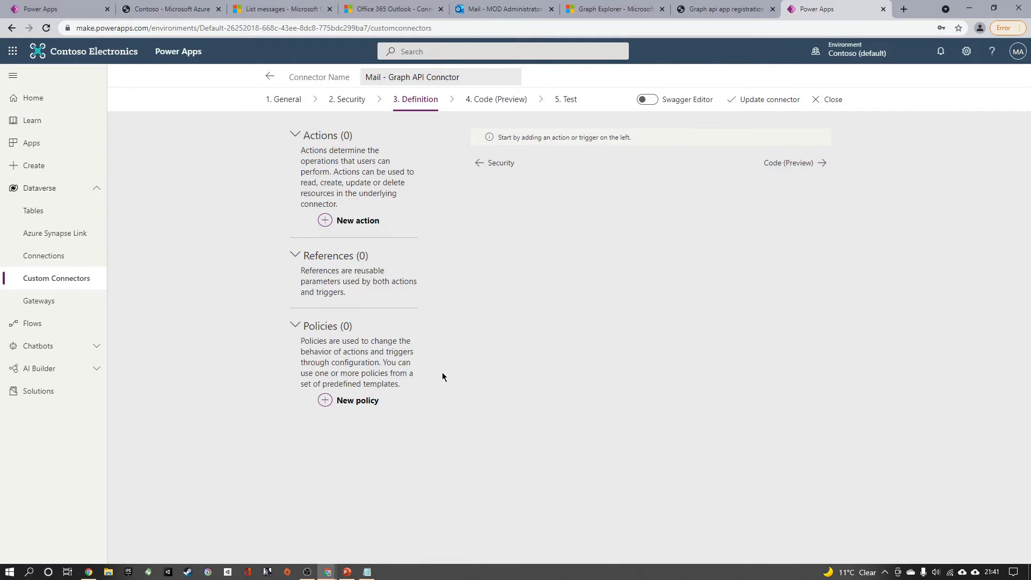
left_click(370, 221)
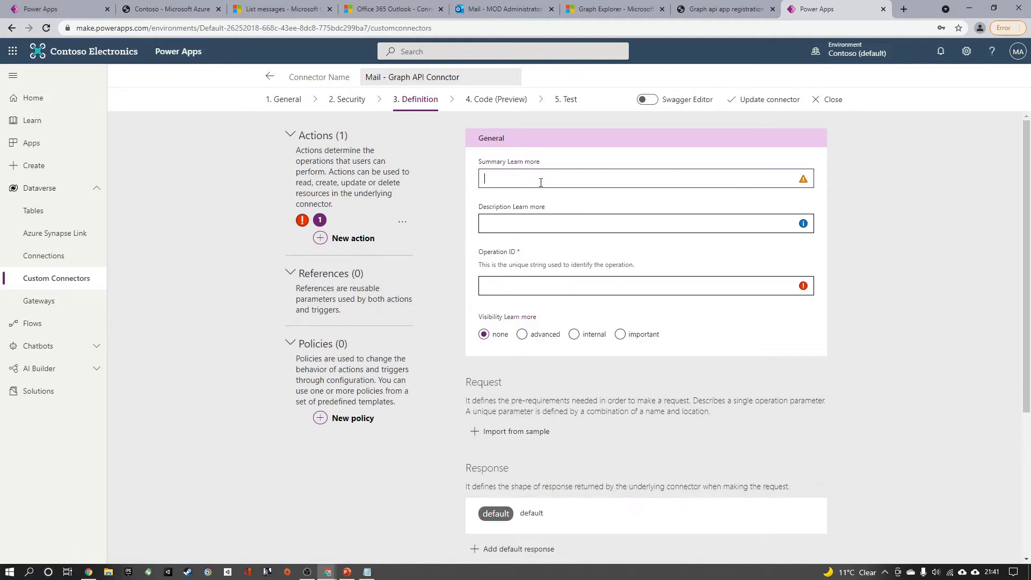
type("Email")
left_click_drag(577, 183, 426, 190)
left_click(539, 225)
key("ctrl+v")
left_click(553, 282)
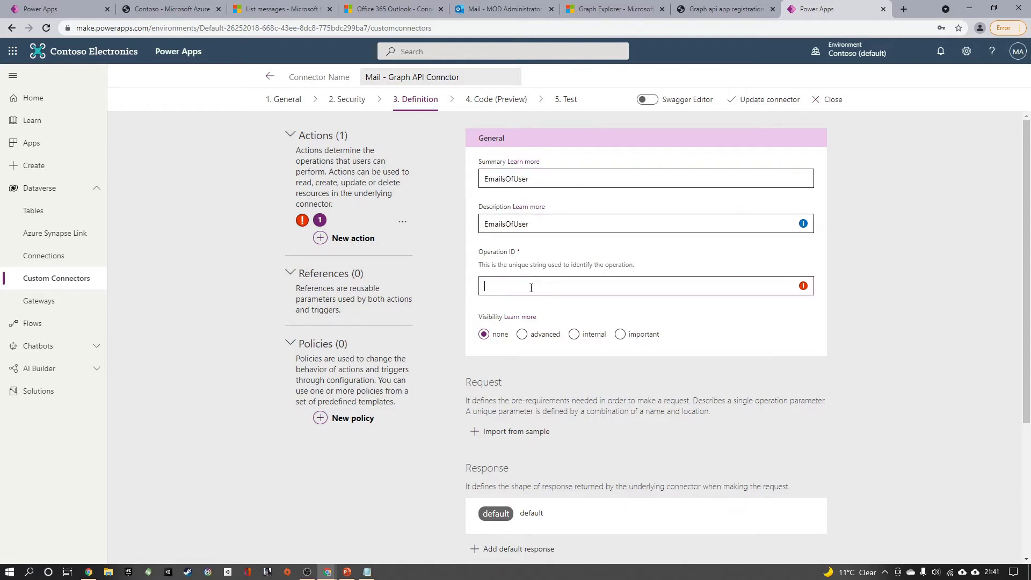
key("ctrl+v")
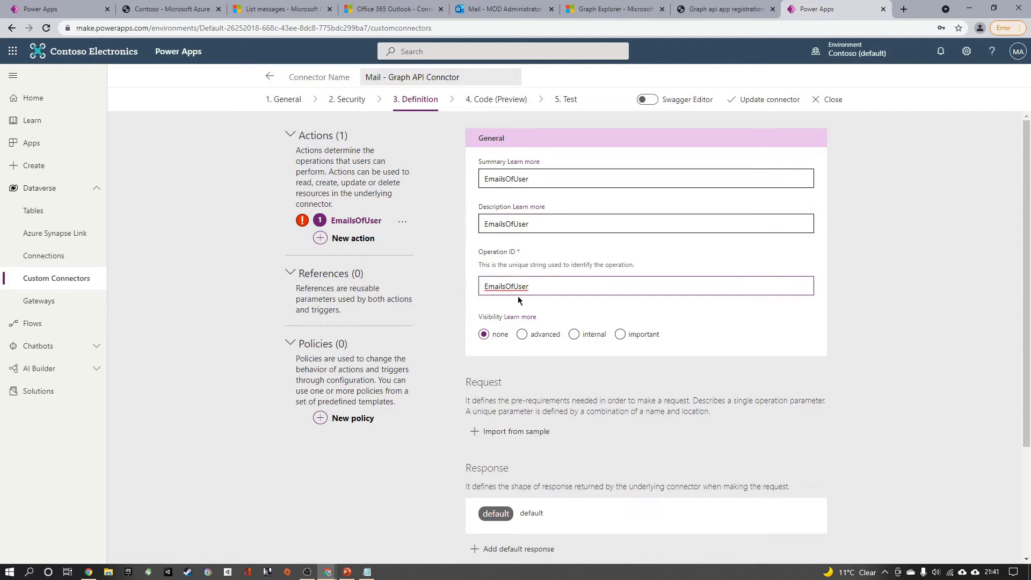
left_click(844, 332)
Start importing the action's request from a sample and copy the me/messages query URL from Graph Explorer.
scroll(537, 327, "down", 1)
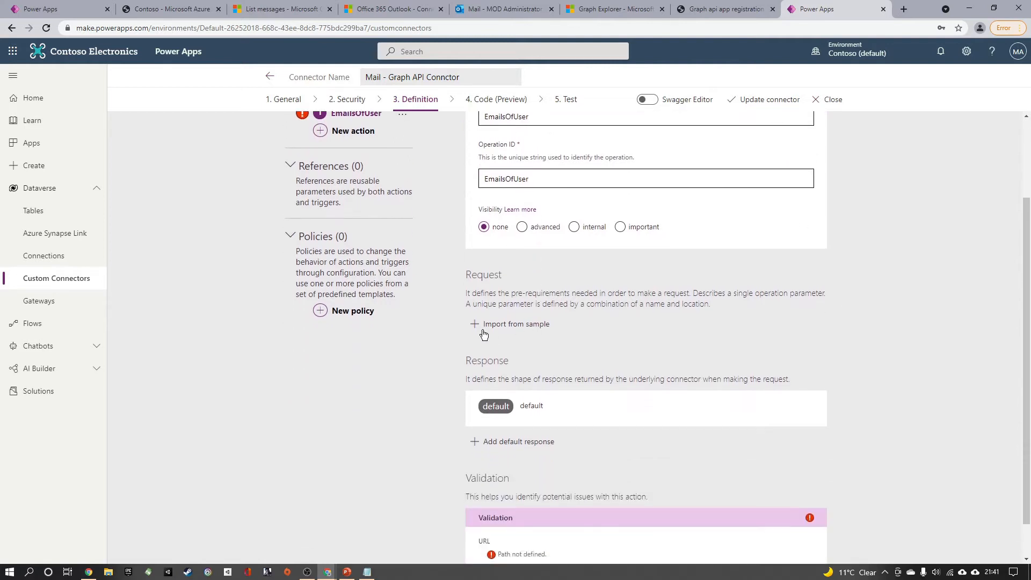
scroll(500, 328, "down", 1)
left_click_drag(467, 329, 516, 333)
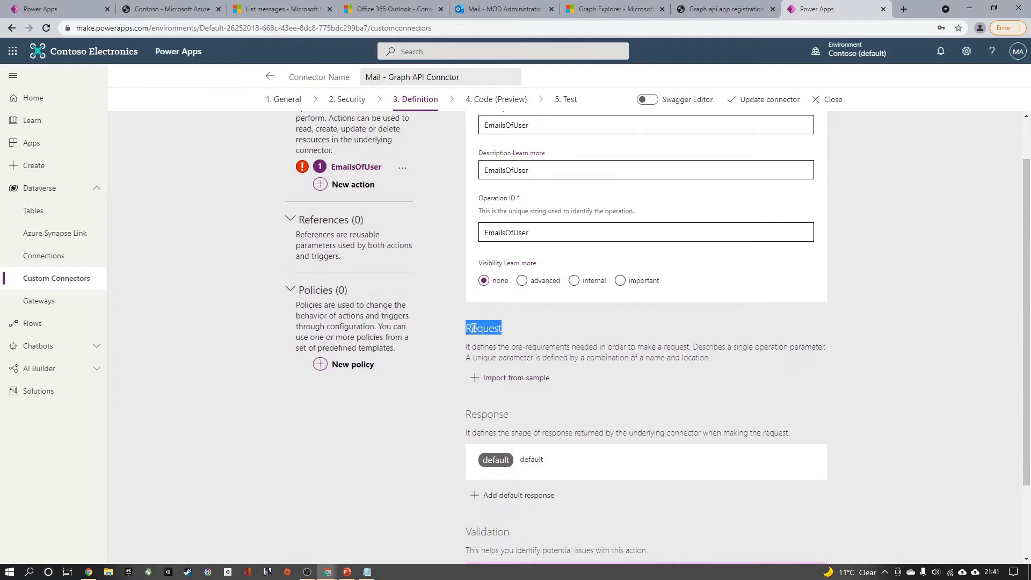
scroll(488, 332, "down", 1)
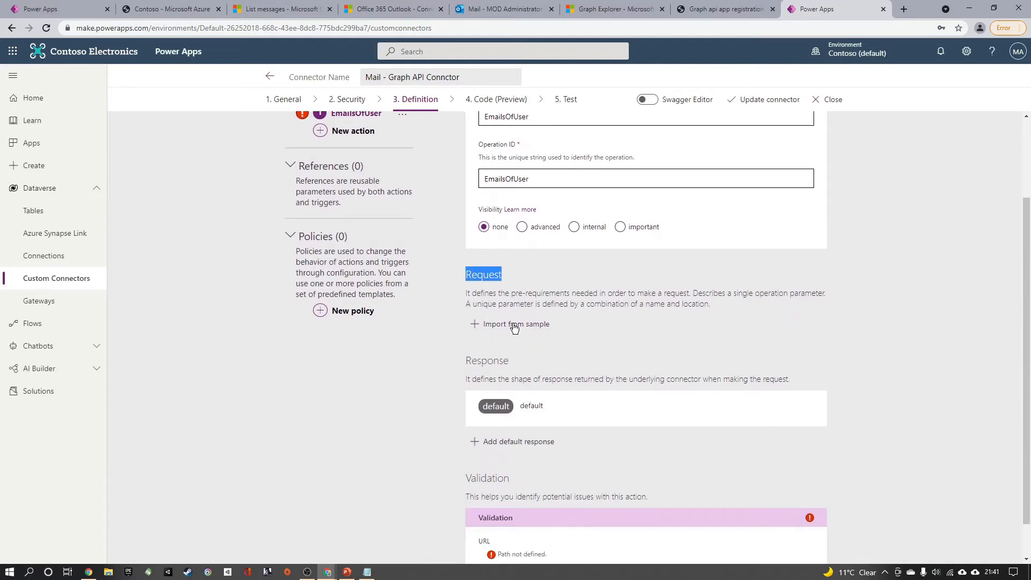
left_click(515, 324)
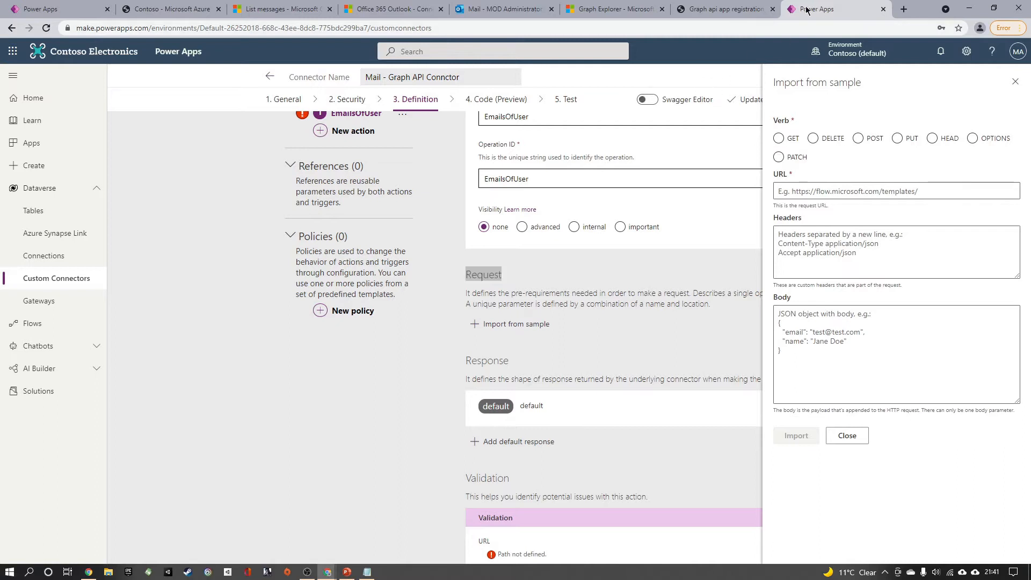
left_click_drag(822, 9, 709, 9)
left_click(598, 7)
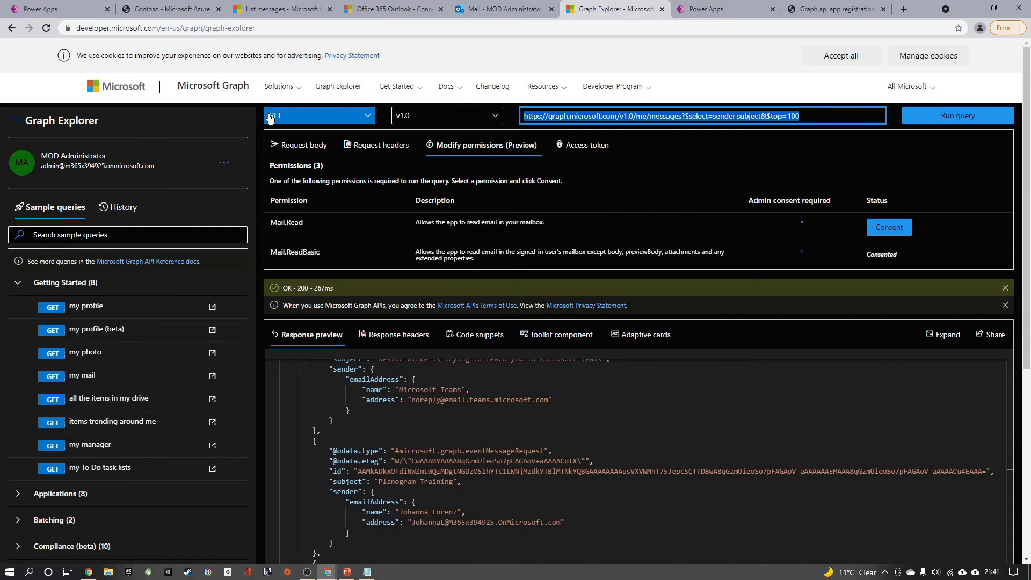
left_click_drag(810, 116, 520, 127)
left_click(822, 4)
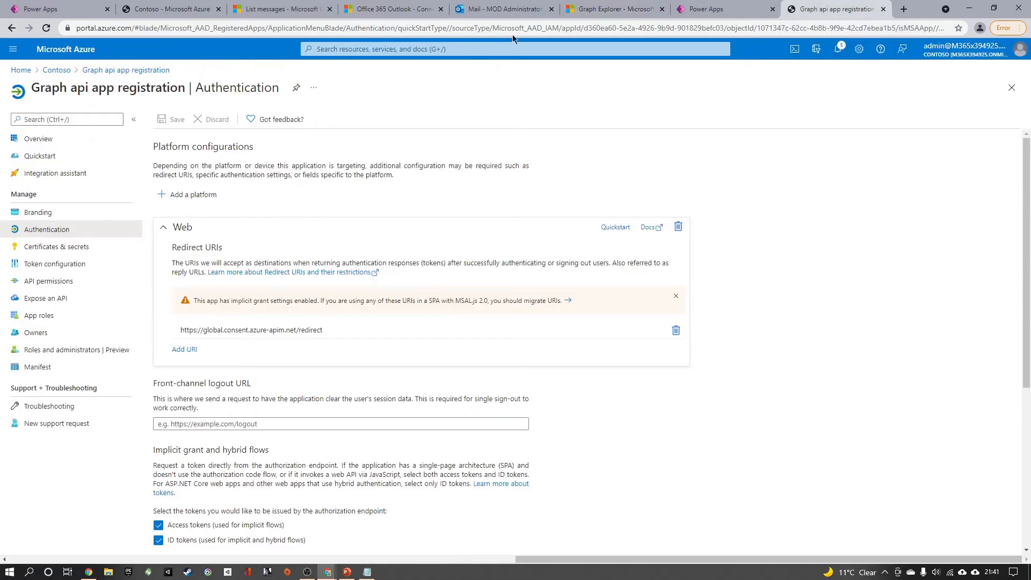
left_click(695, 8)
left_click(779, 138)
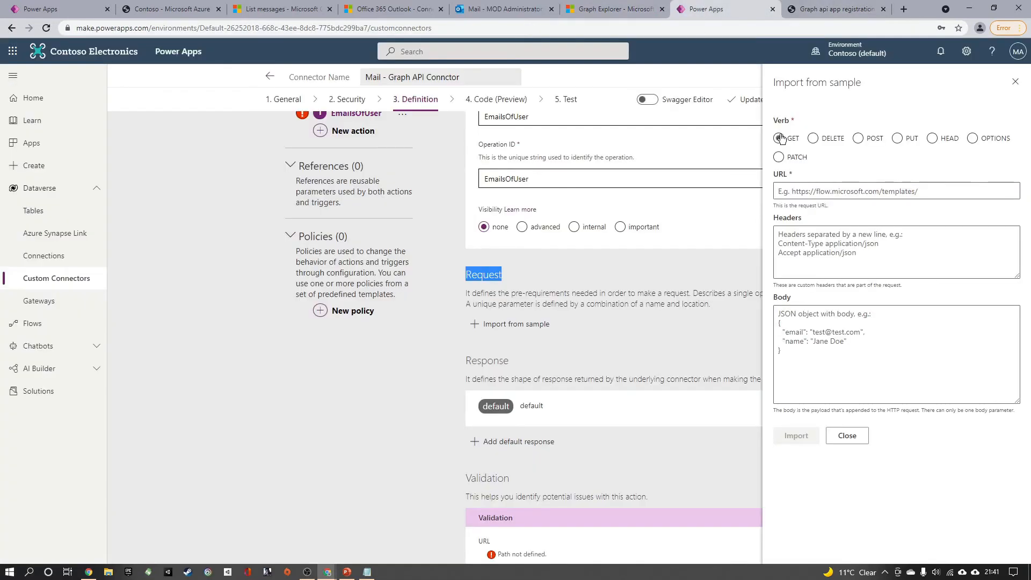
left_click(791, 194)
key("ctrl+v")
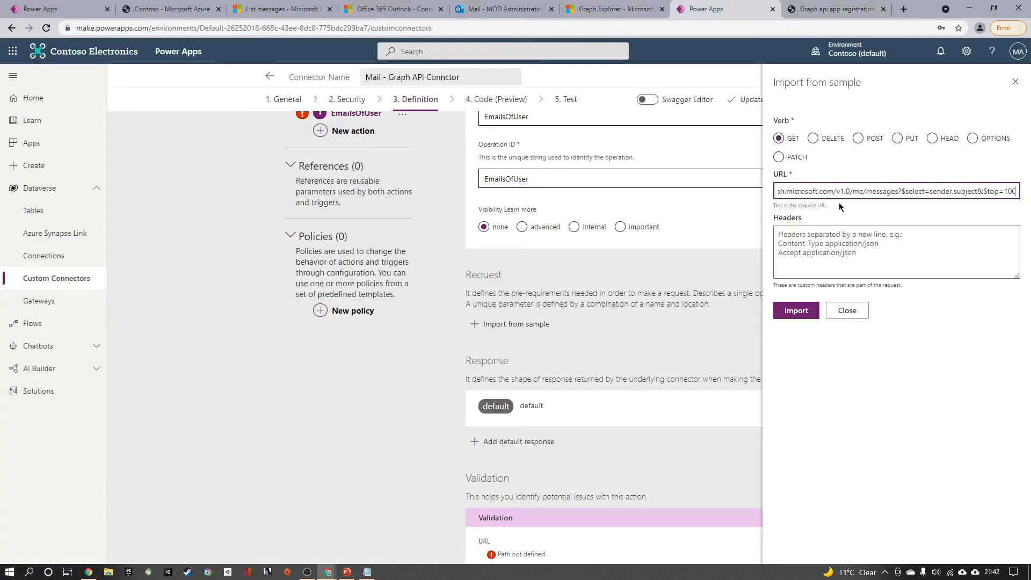
left_click(848, 255)
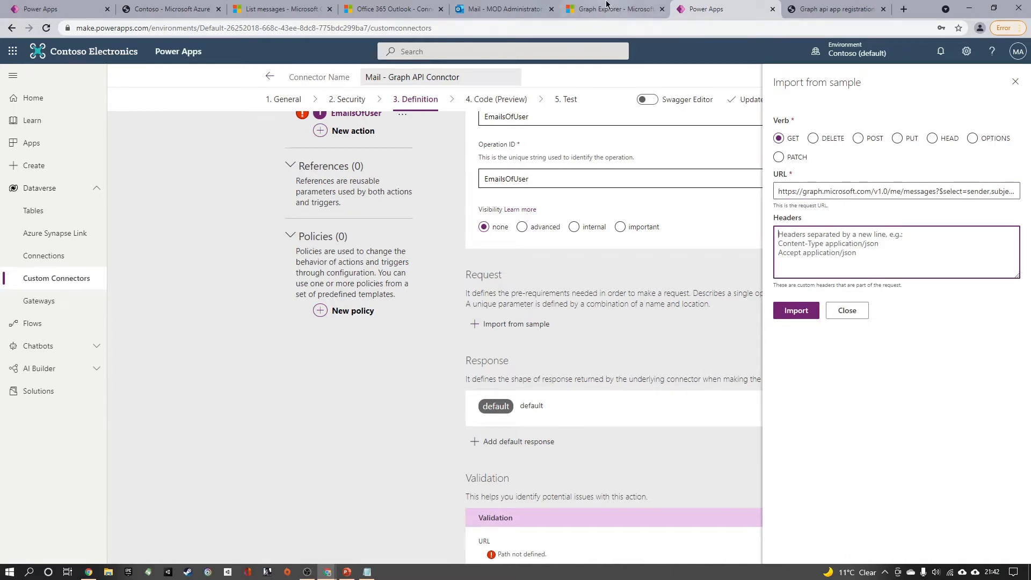
Check the request headers of the messages query in Graph Explorer and rerun the query.
left_click(573, 8)
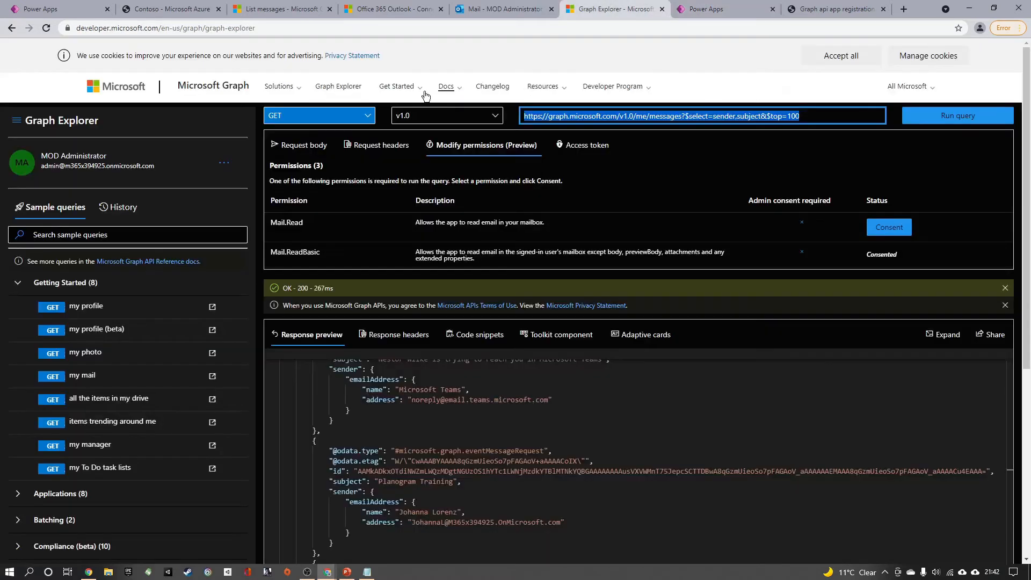
left_click(383, 150)
scroll(450, 251, "down", 1)
scroll(450, 251, "up", 1)
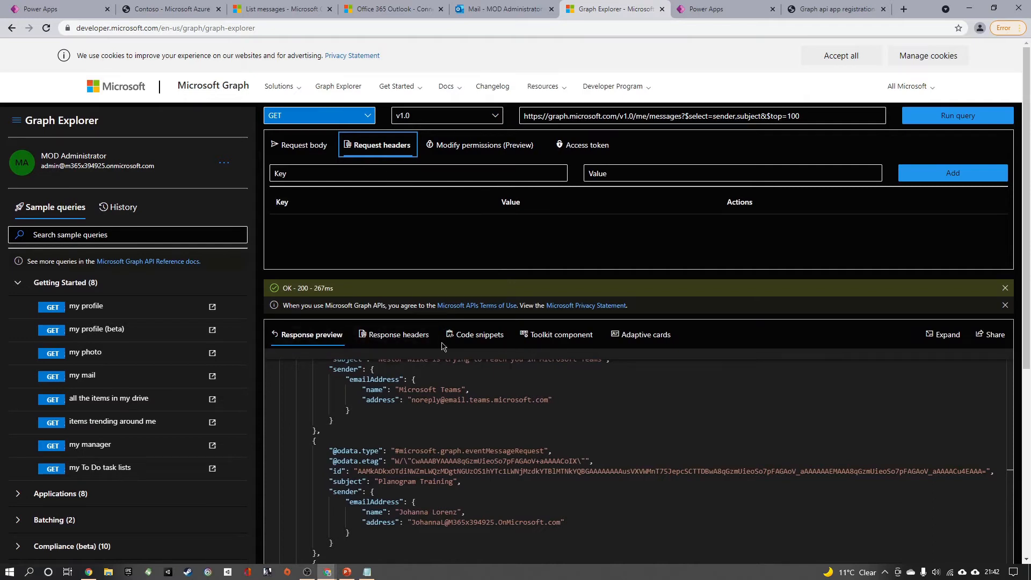
left_click(958, 116)
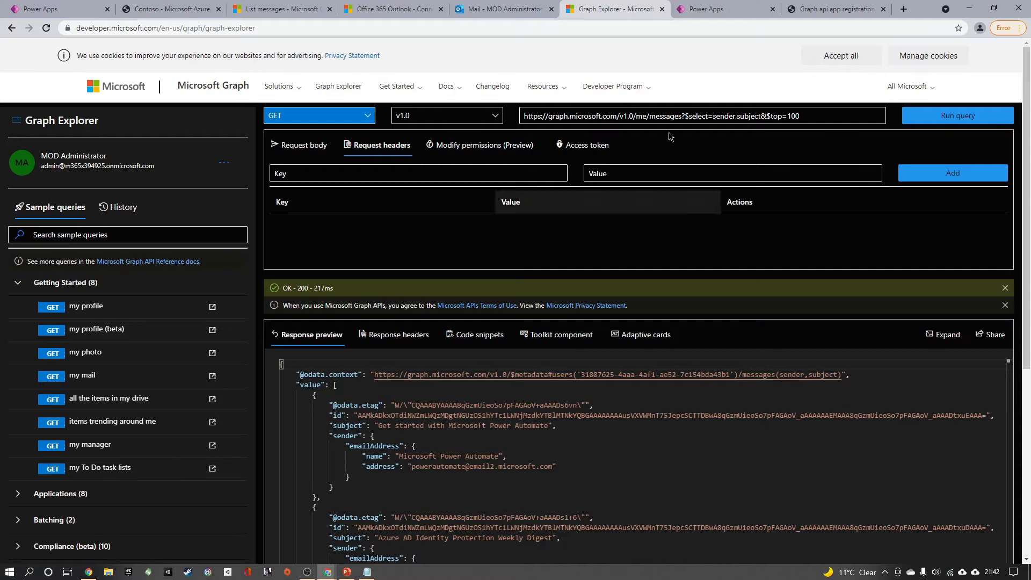
Import the sample GET request into the EmailsOfUser action without any headers.
left_click(720, 9)
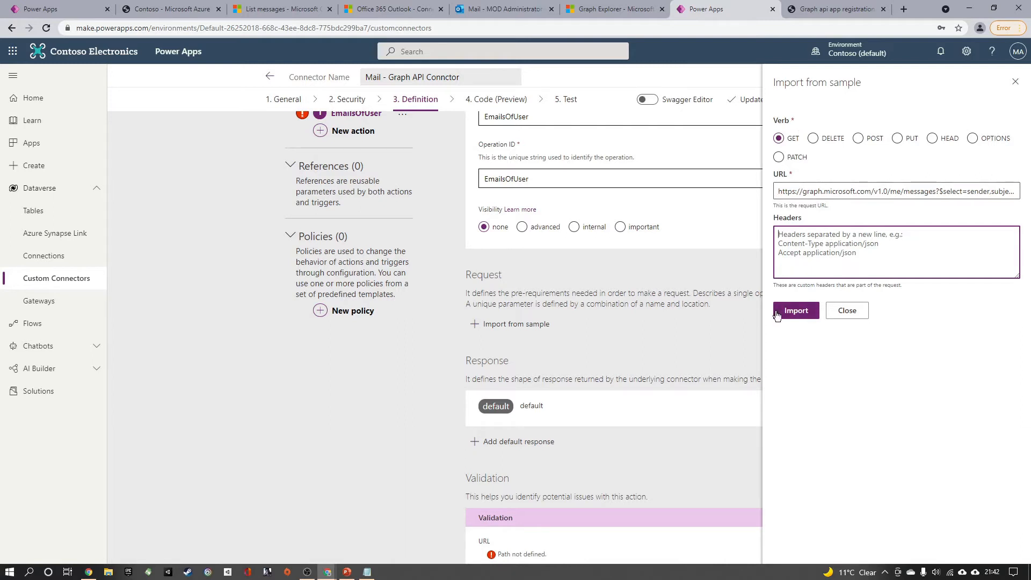
left_click(799, 317)
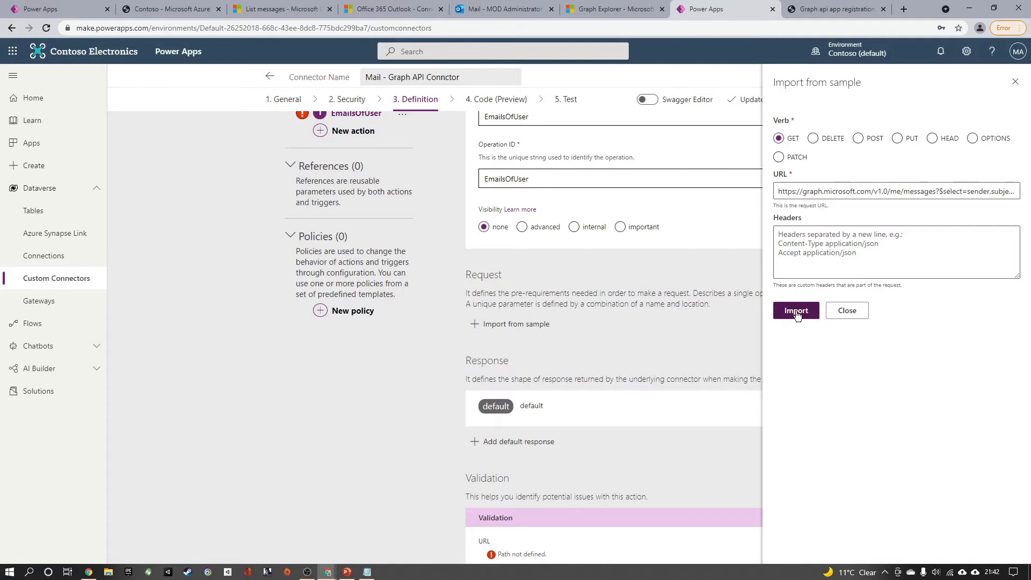
scroll(391, 322, "down", 2)
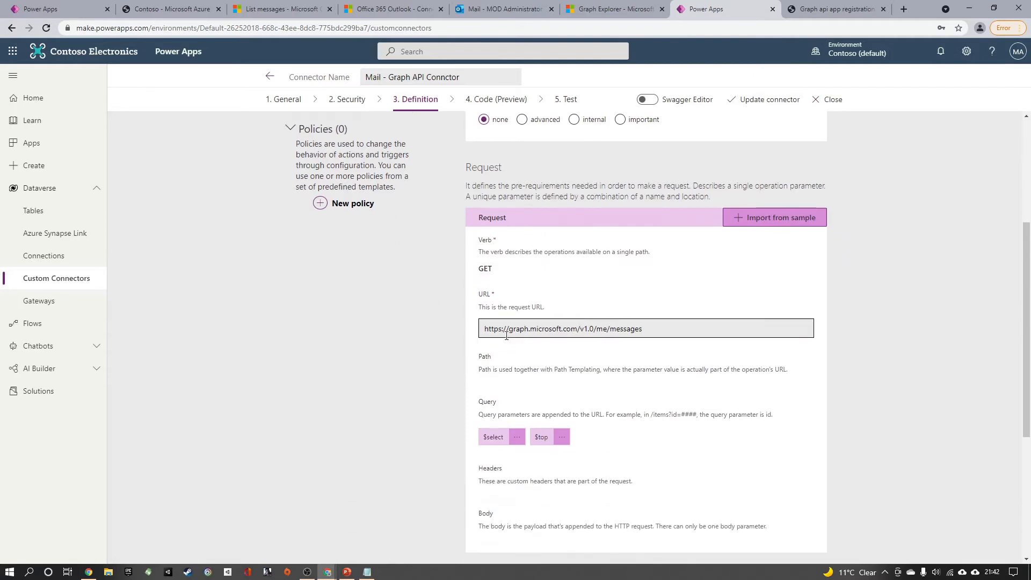
Compare the imported request URL and query parameters with the original query in Graph Explorer.
left_click_drag(650, 328, 485, 331)
left_click(590, 4)
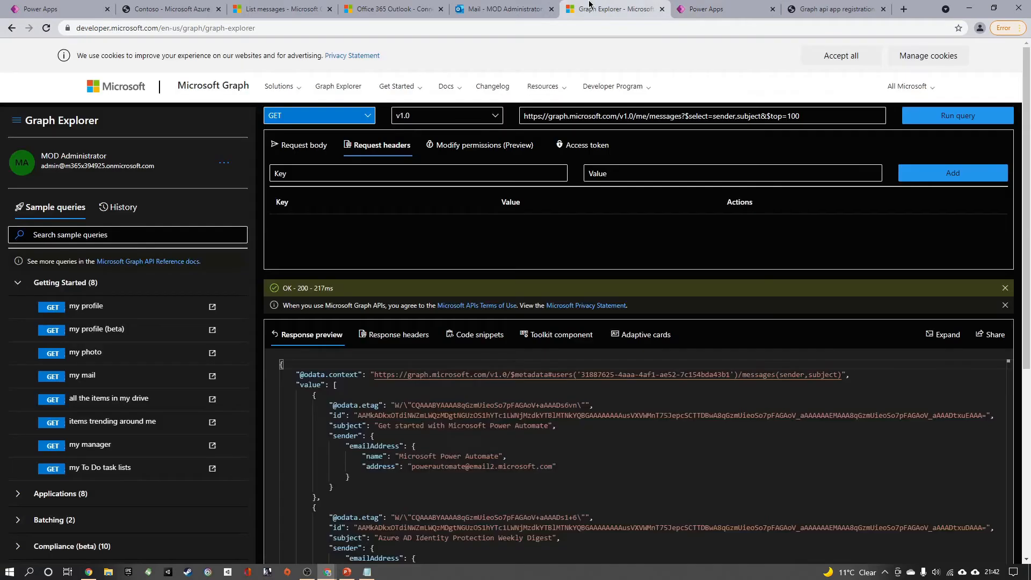
left_click(687, 115)
left_click(762, 115)
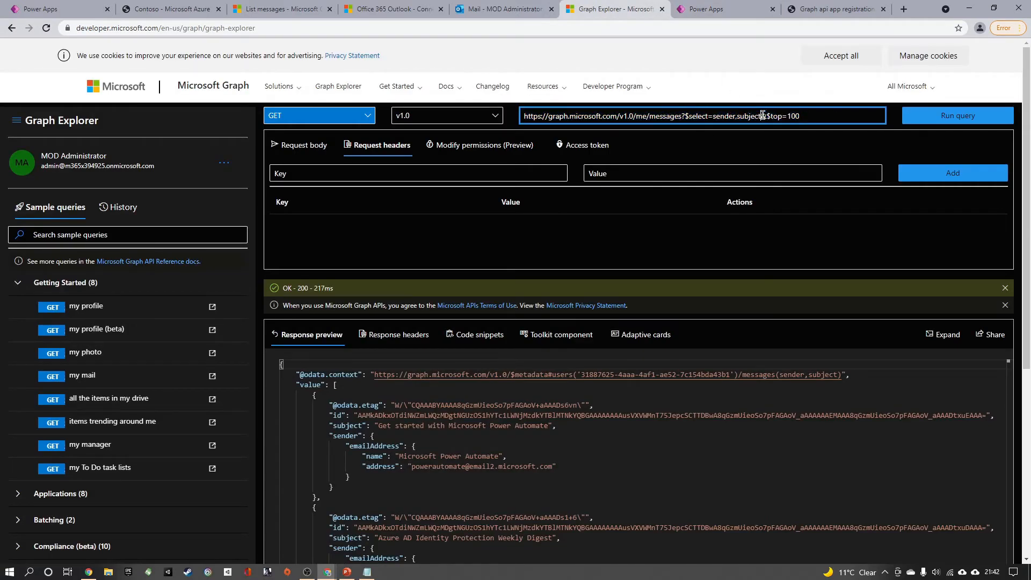
left_click(844, 8)
left_click(757, 7)
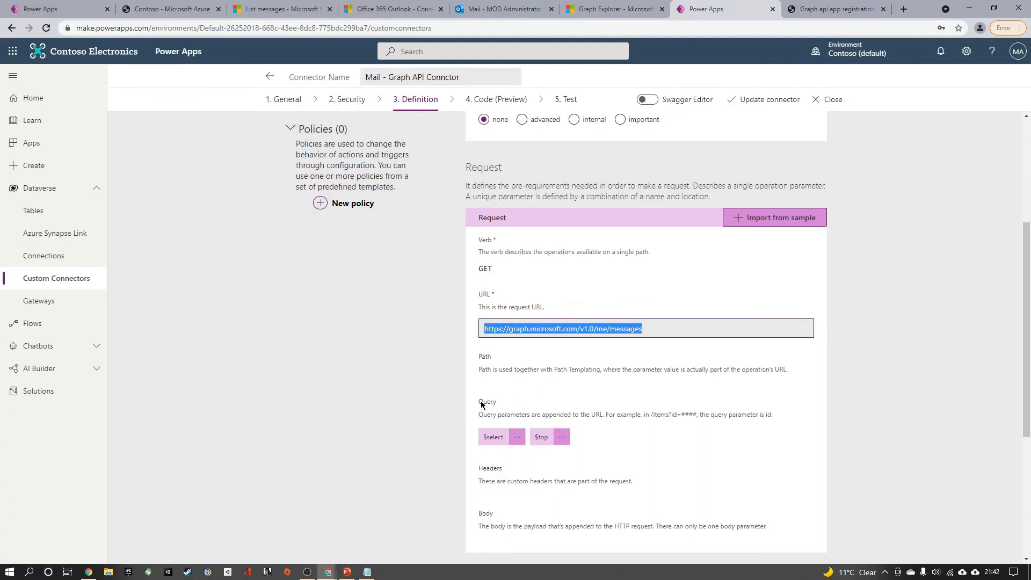
left_click_drag(482, 400, 500, 404)
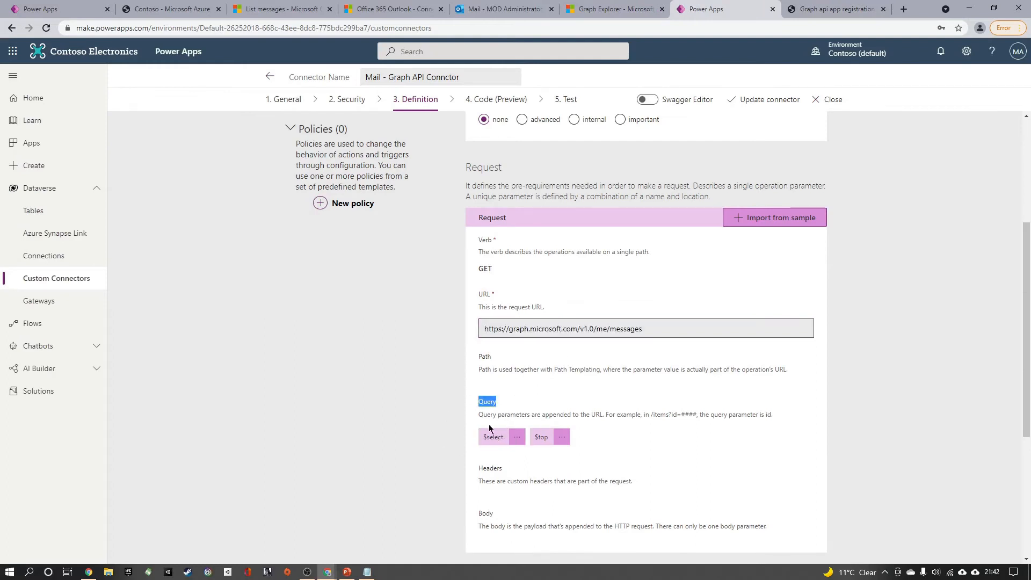
Open the sample import for the default response of the EmailsOfUser action.
scroll(618, 433, "down", 1)
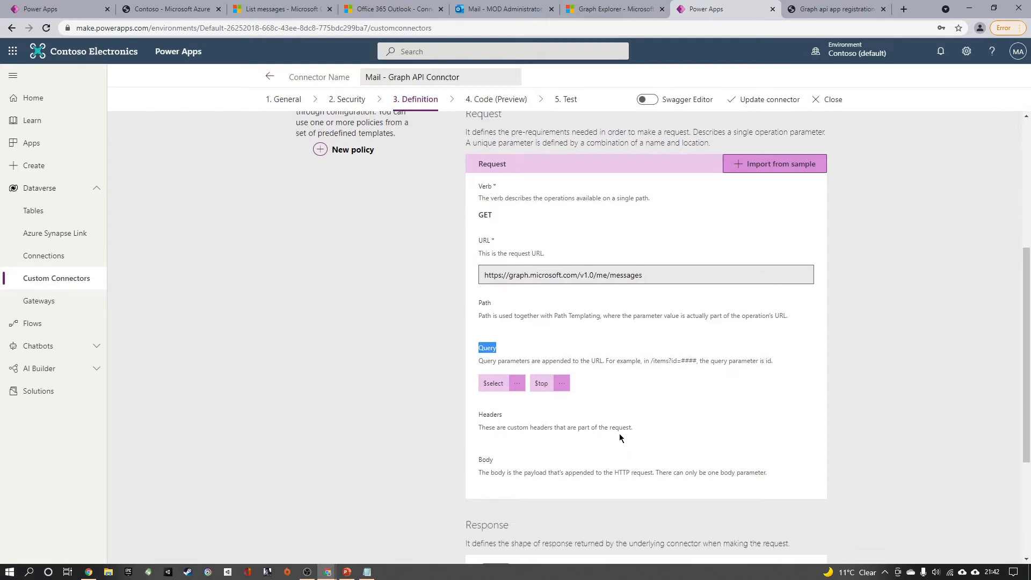
scroll(558, 411, "down", 2)
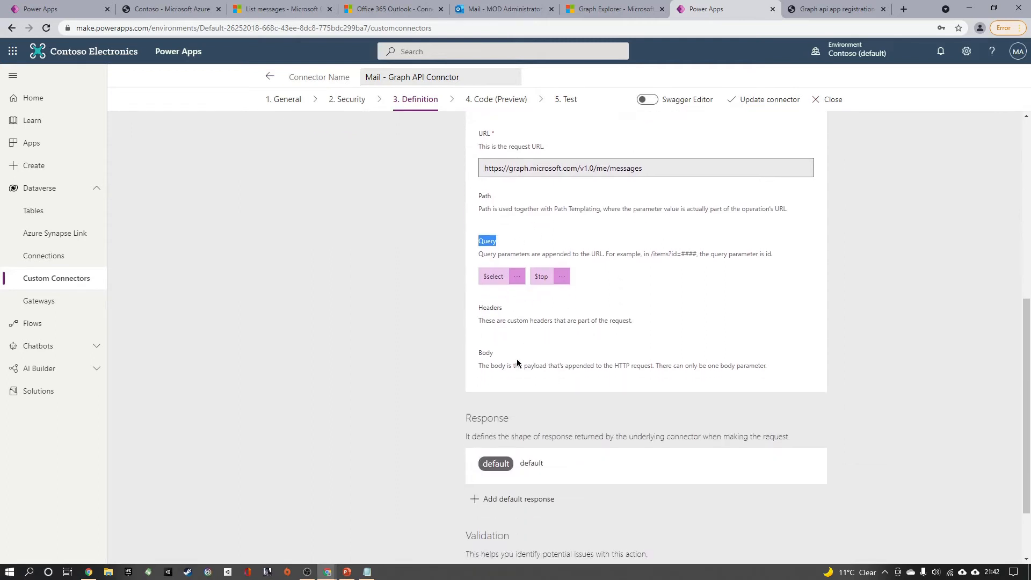
scroll(685, 290, "up", 2)
scroll(715, 309, "down", 3)
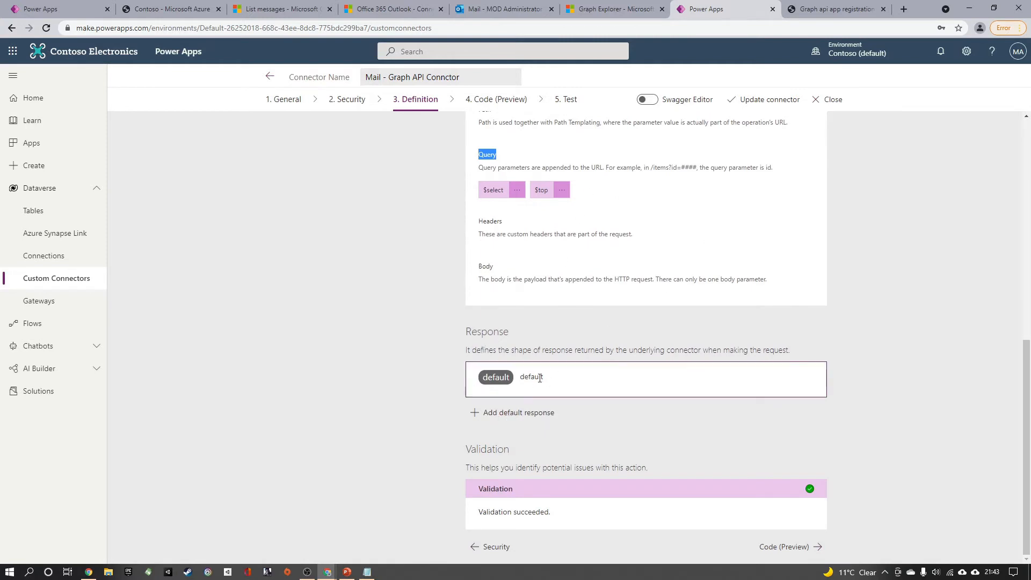
left_click(508, 414)
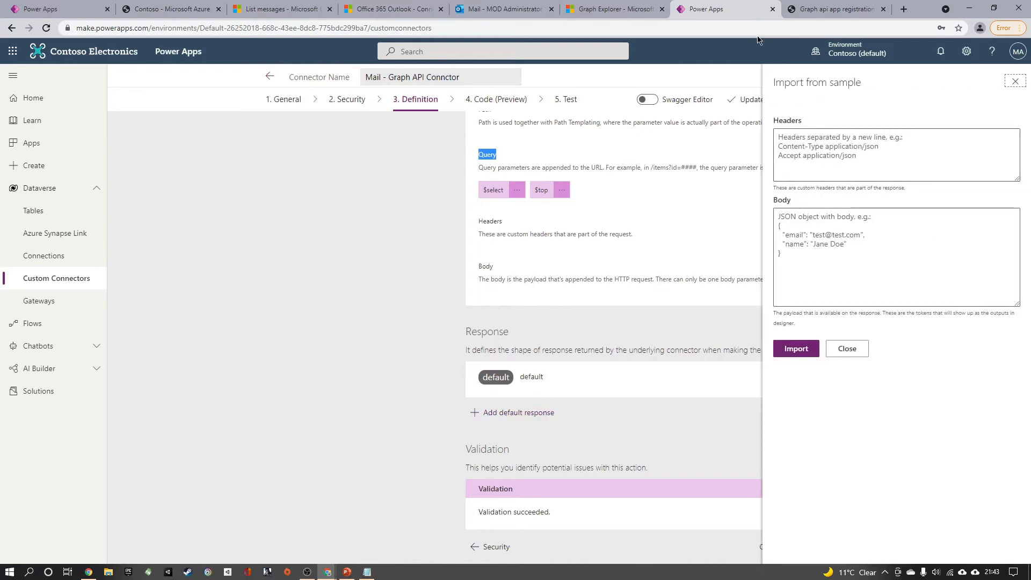
left_click_drag(803, 122, 777, 125)
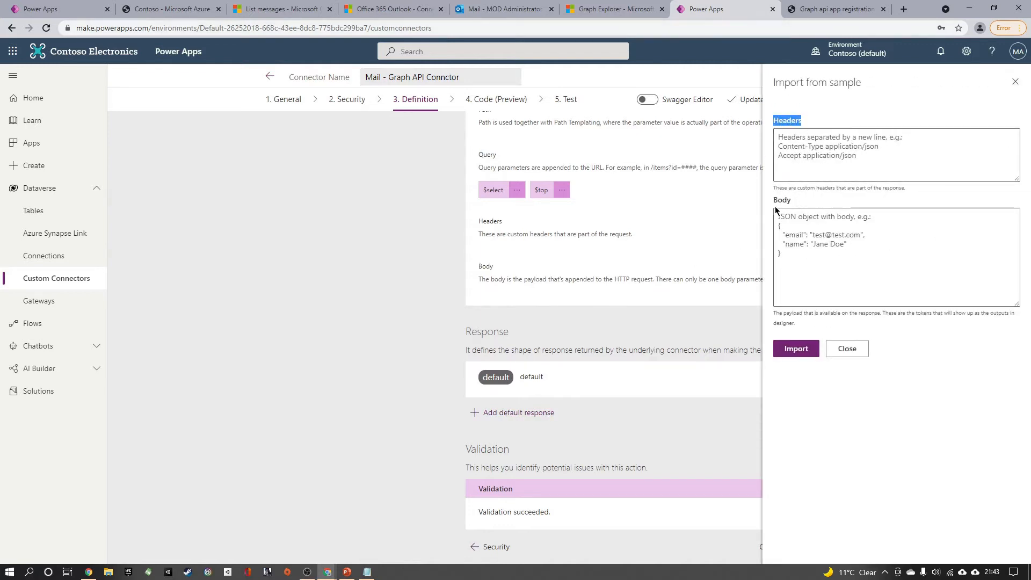
Copy the response headers of the messages query from Graph Explorer into the Headers of the sample response.
left_click(616, 10)
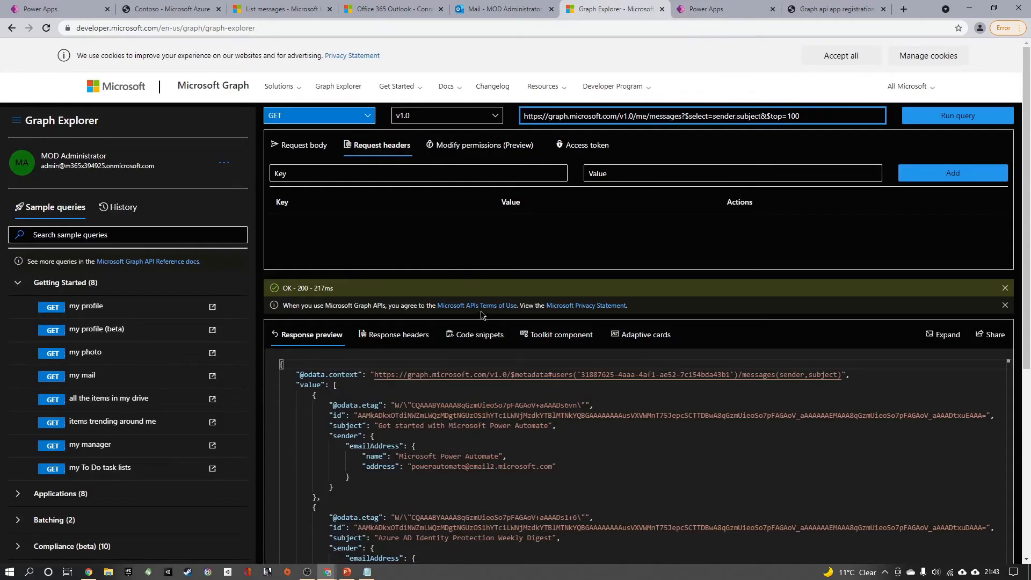
scroll(482, 315, "down", 2)
left_click(398, 228)
left_click(304, 312)
key("ctrl+a")
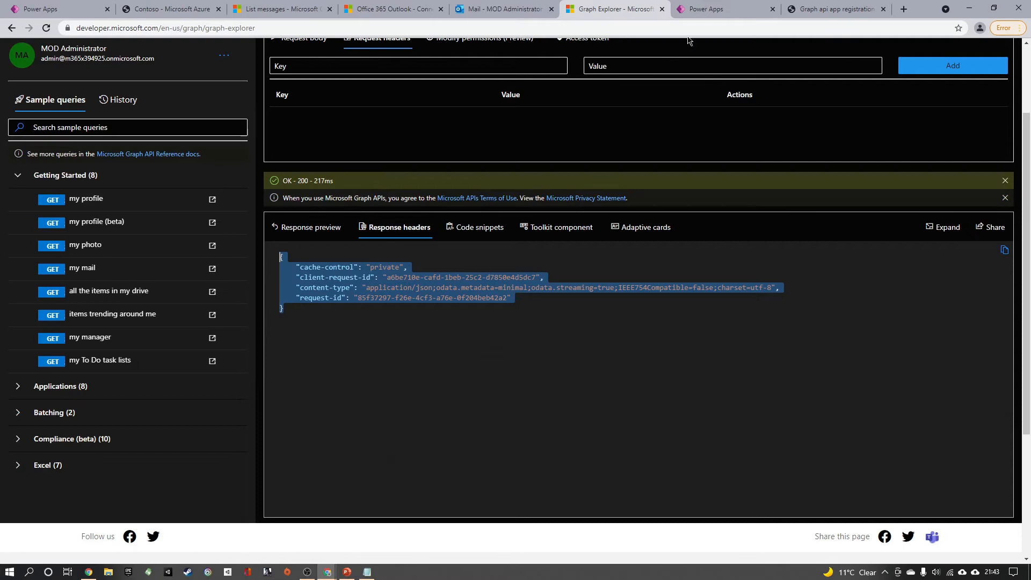
key("ctrl+c")
left_click(706, 10)
left_click(796, 161)
key("ctrl+v")
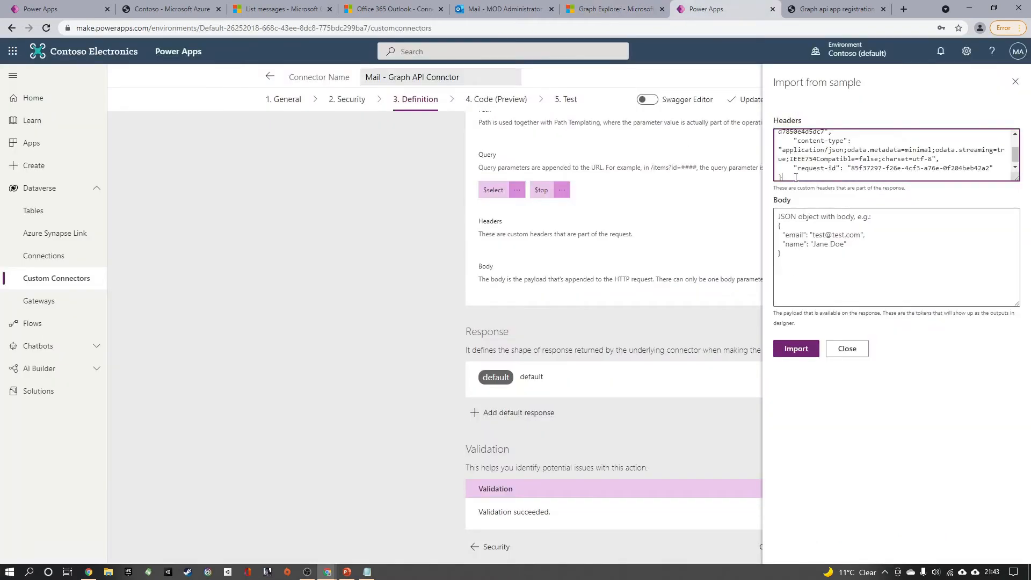
Copy the JSON response preview from Graph Explorer into the sample response's Body and import the sample as the default response.
left_click(613, 9)
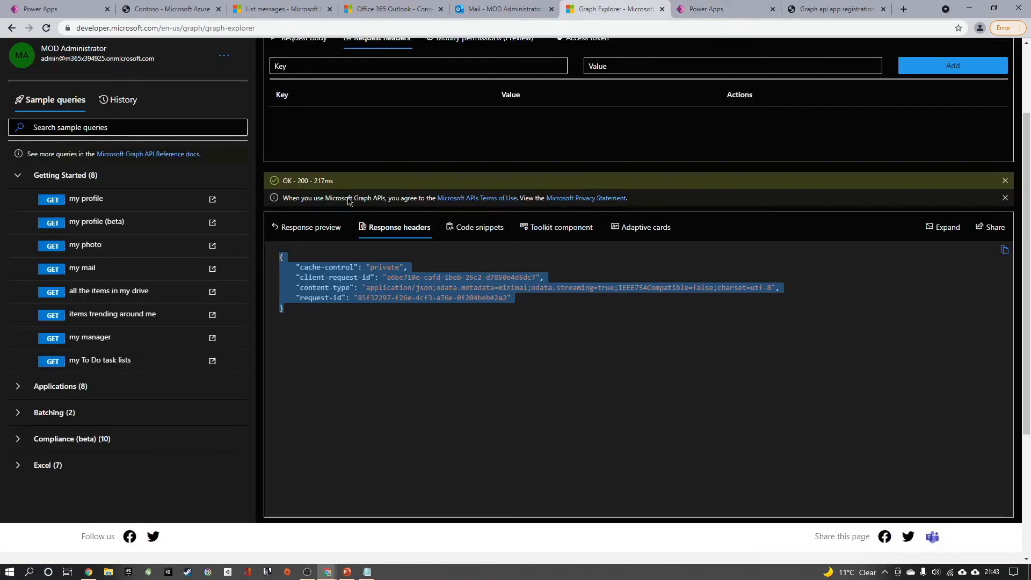
left_click(317, 228)
left_click(426, 292)
key("ctrl+a")
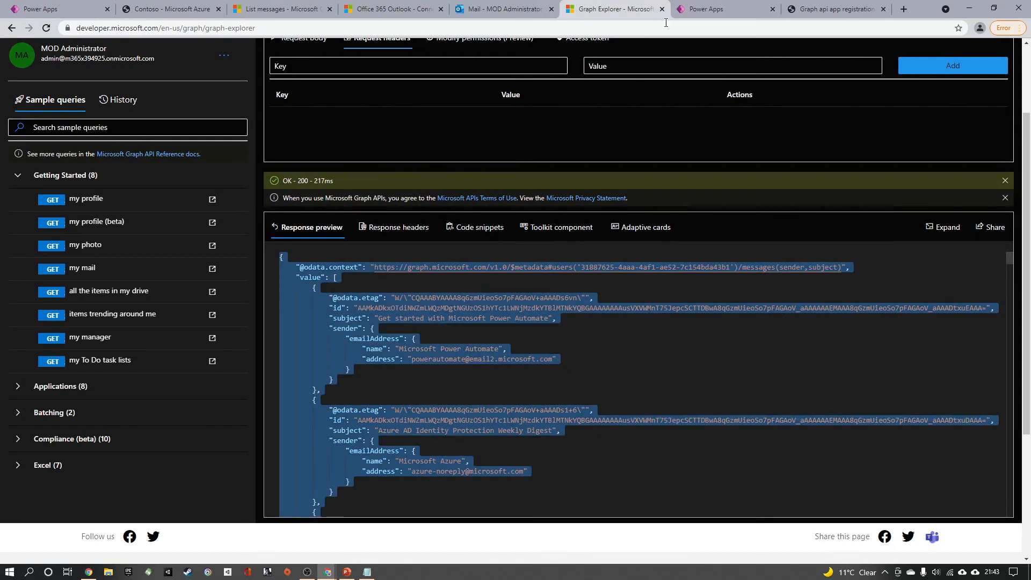
left_click(709, 9)
left_click(830, 237)
key("ctrl+v")
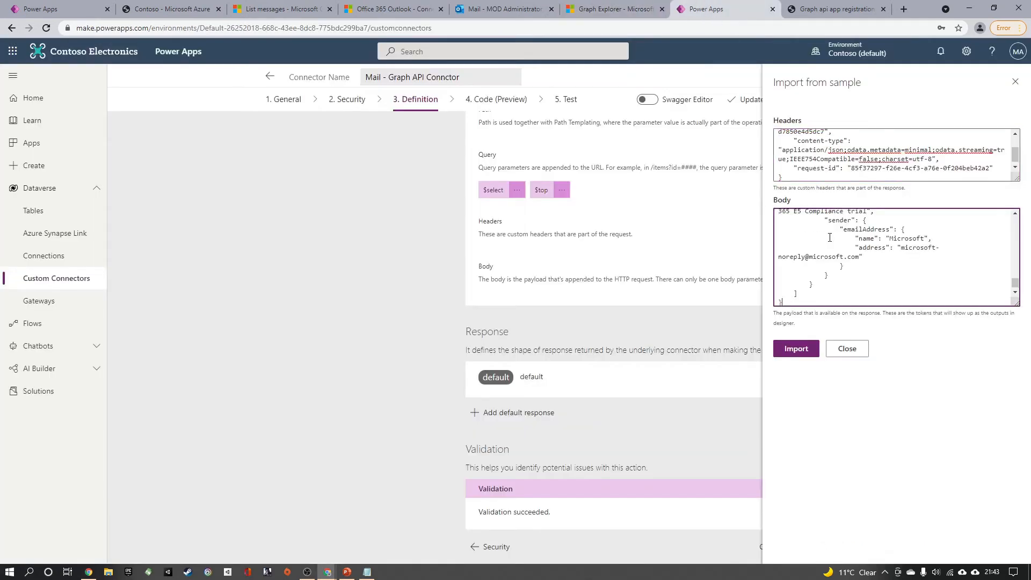
left_click(805, 357)
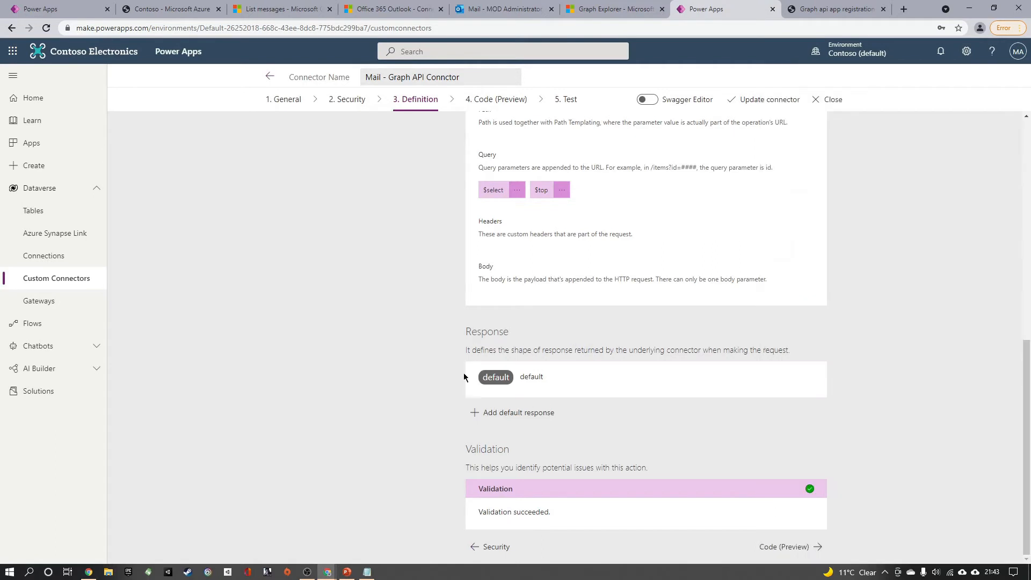
Update the custom connector to save the EmailsOfUser action definition.
scroll(409, 341, "up", 1)
scroll(407, 342, "down", 1)
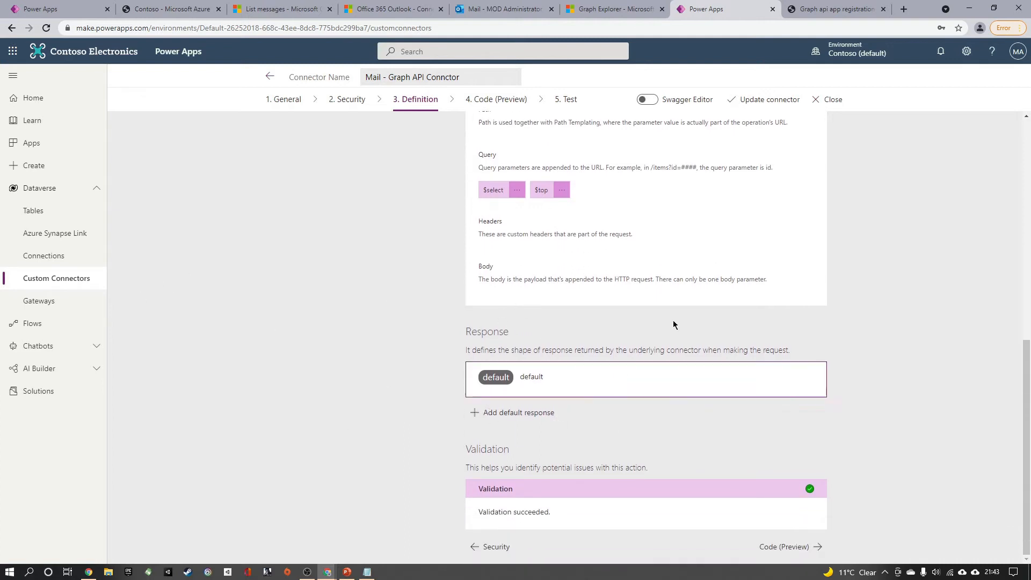
left_click(775, 104)
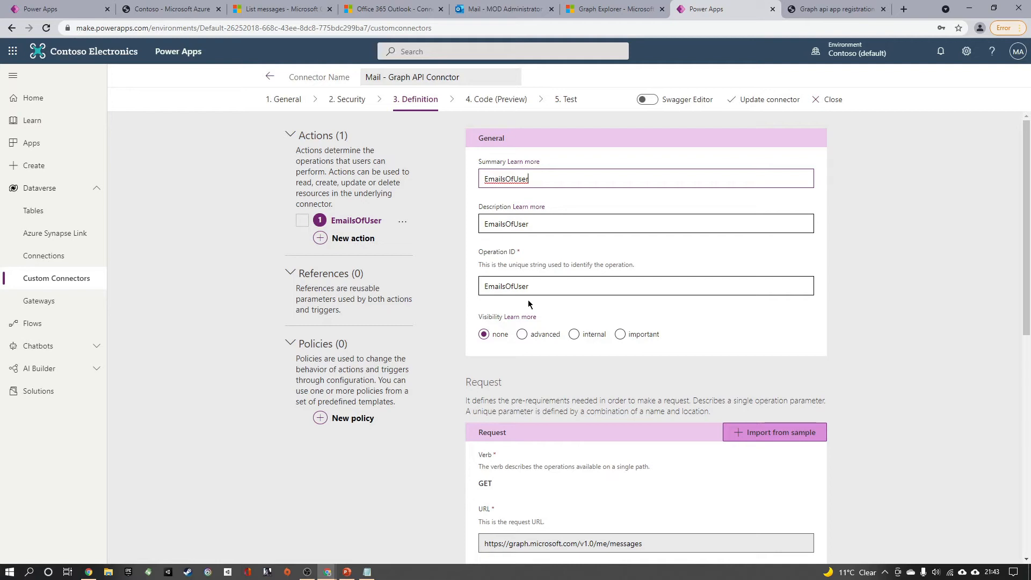
Create a new connection for the Mail - Graph API Connctor from its test stage, authorizing it with the administrator account.
left_click(570, 102)
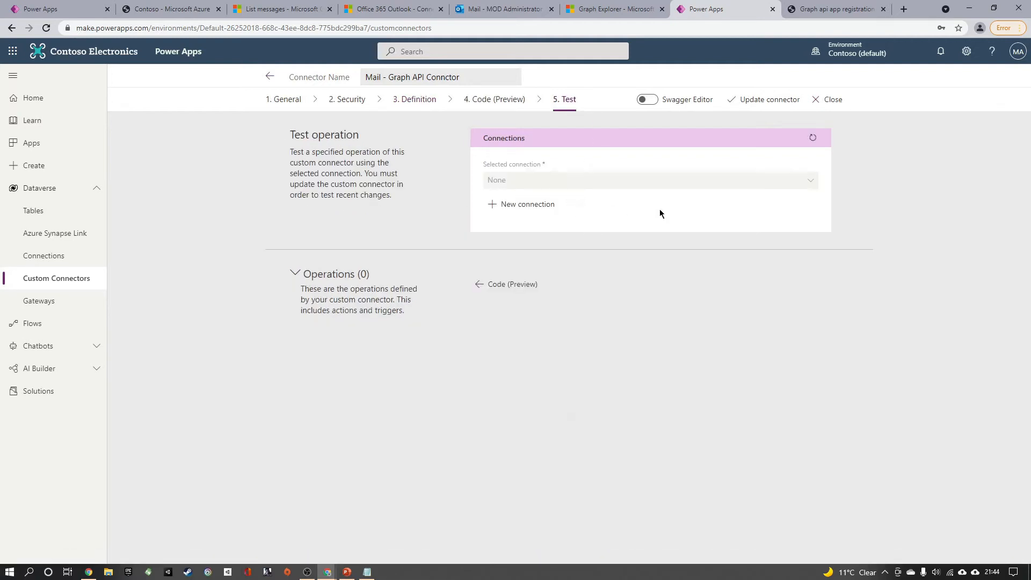
left_click(526, 208)
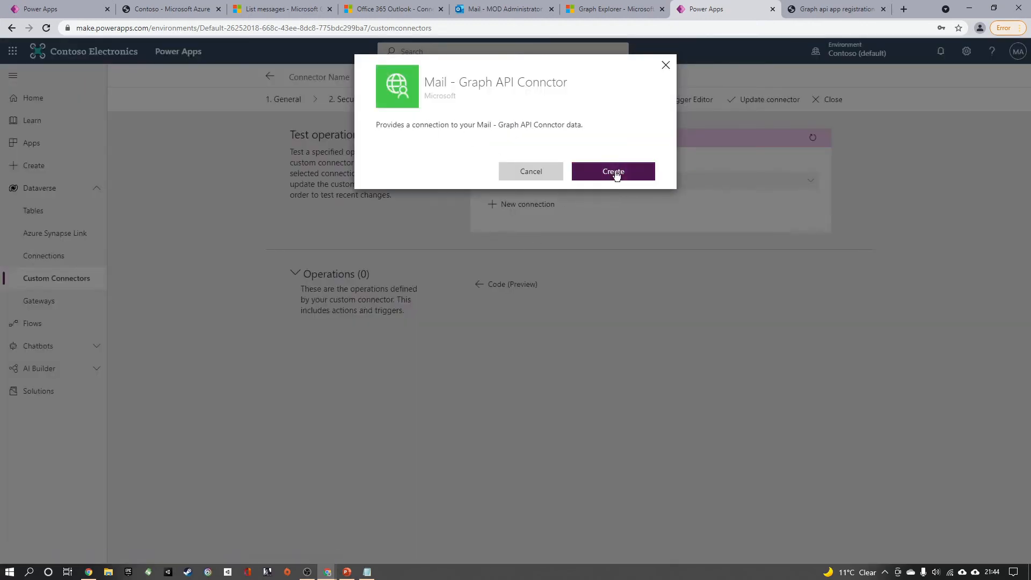
left_click(612, 172)
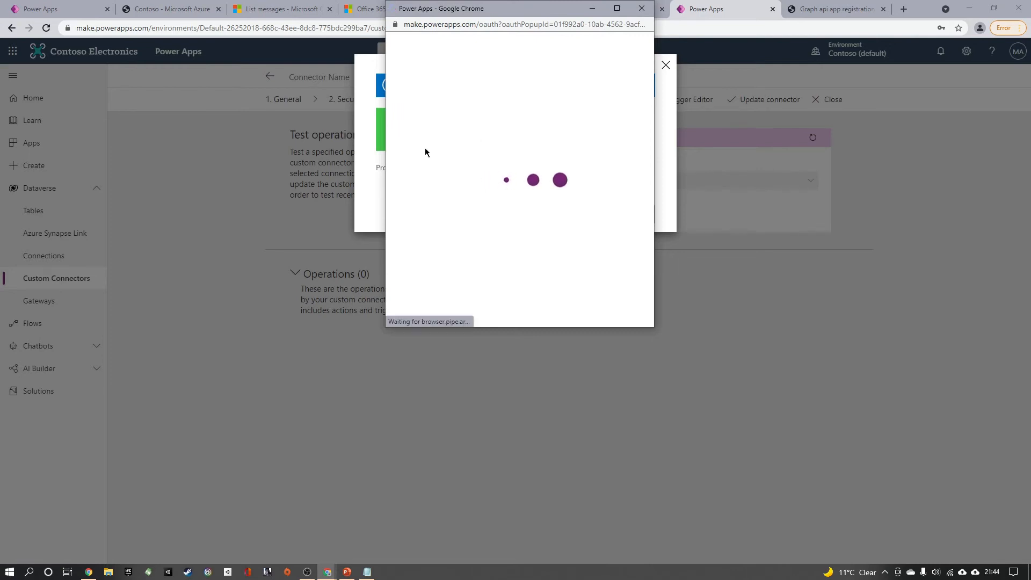
left_click(459, 104)
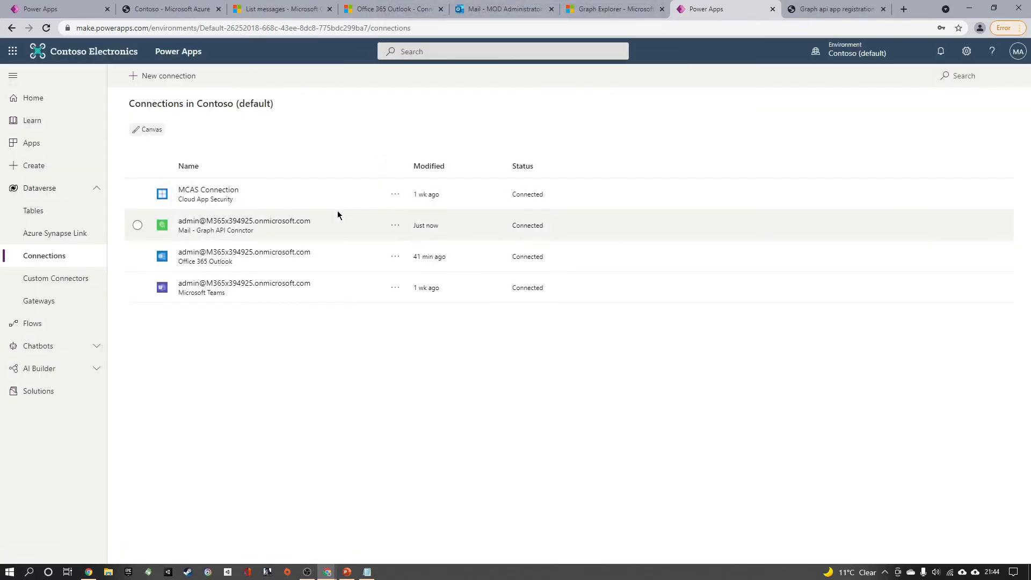
Reopen the Mail - Graph API Connctor for editing at its test stage.
left_click(69, 274)
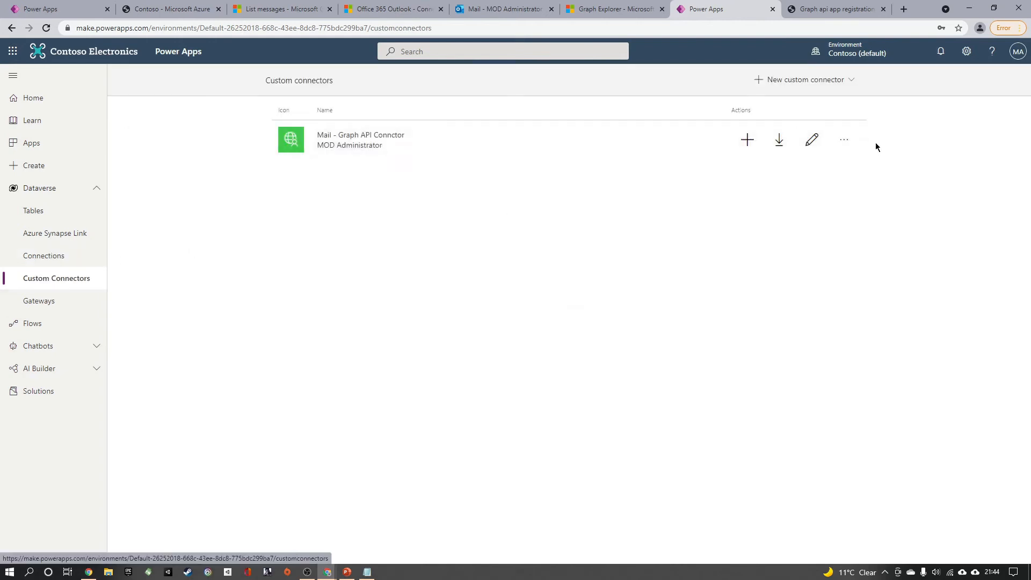
left_click(810, 138)
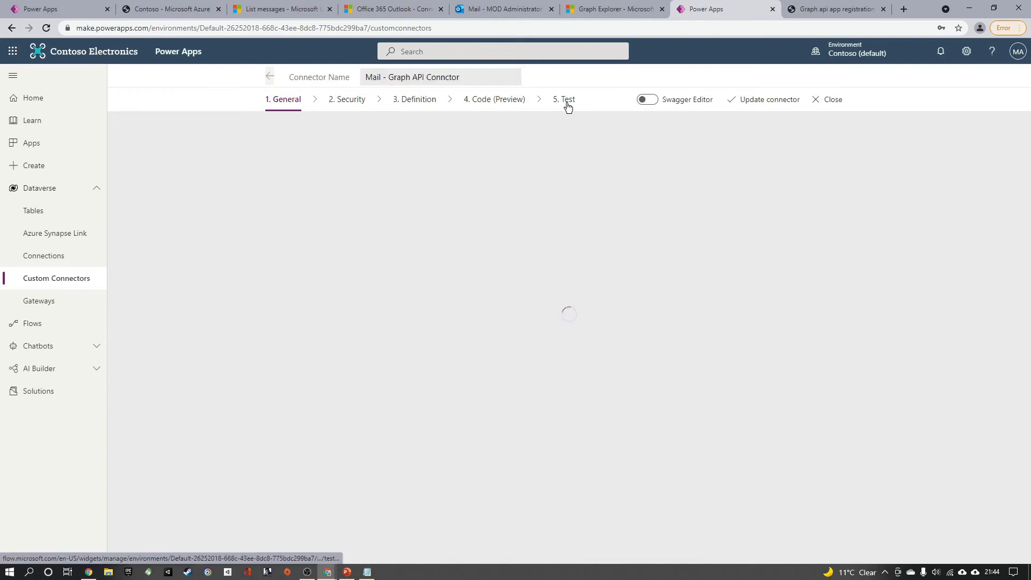
left_click(567, 103)
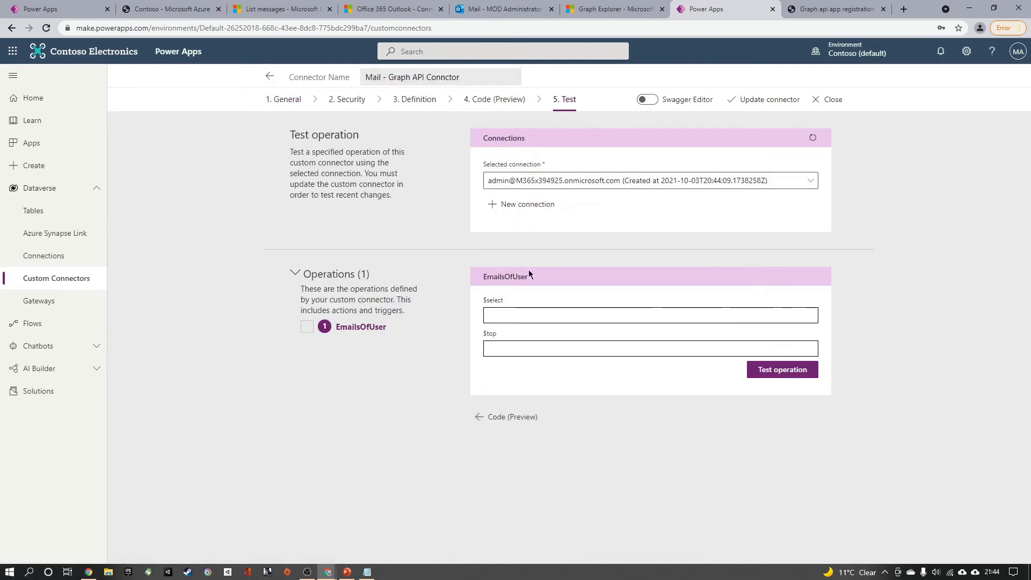
Test the EmailsOfUser operation with $select set to subject and $top set to 100, and examine the subjects in the response body.
left_click(547, 347)
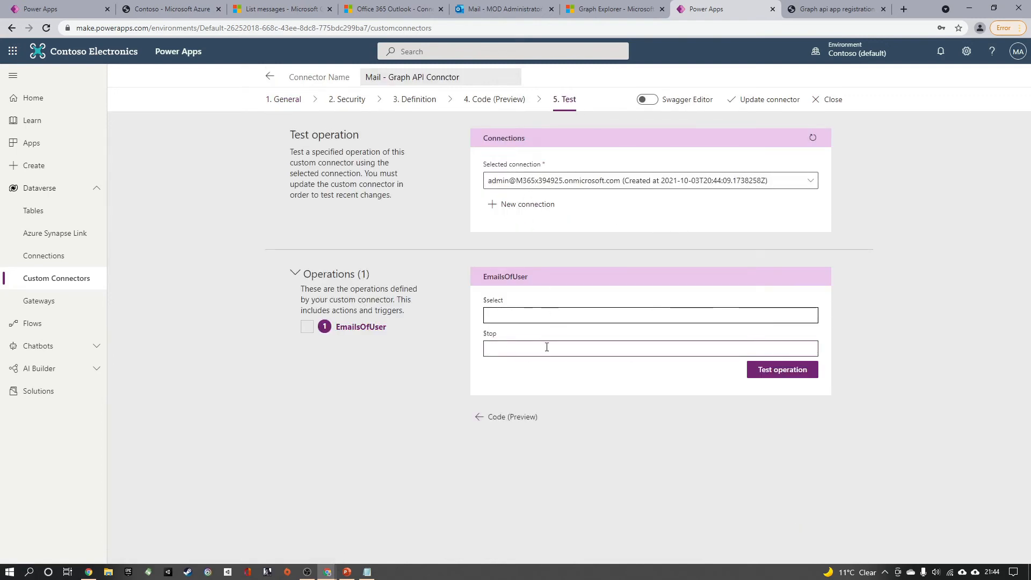
left_click(532, 318)
type("subject")
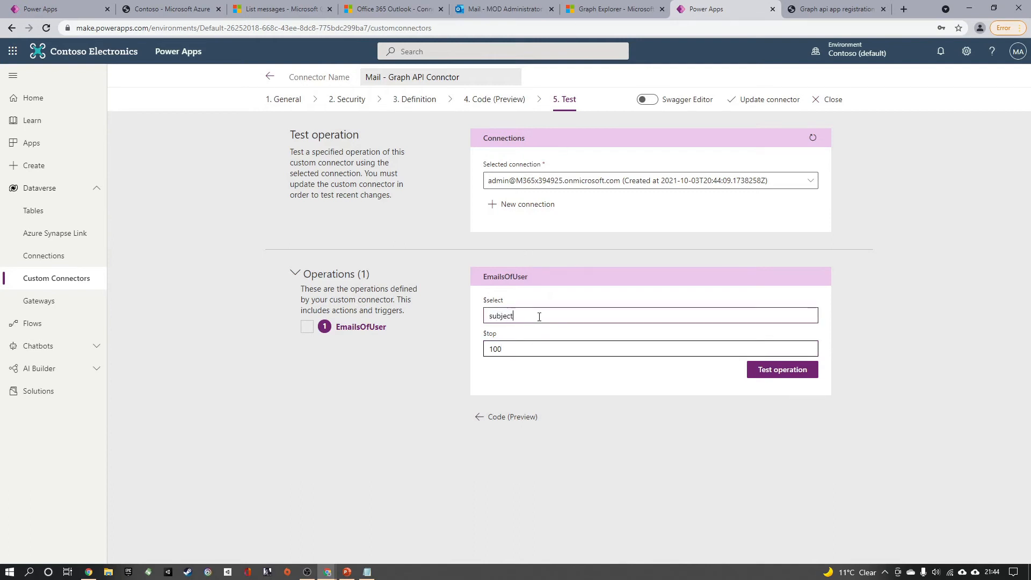
left_click(763, 371)
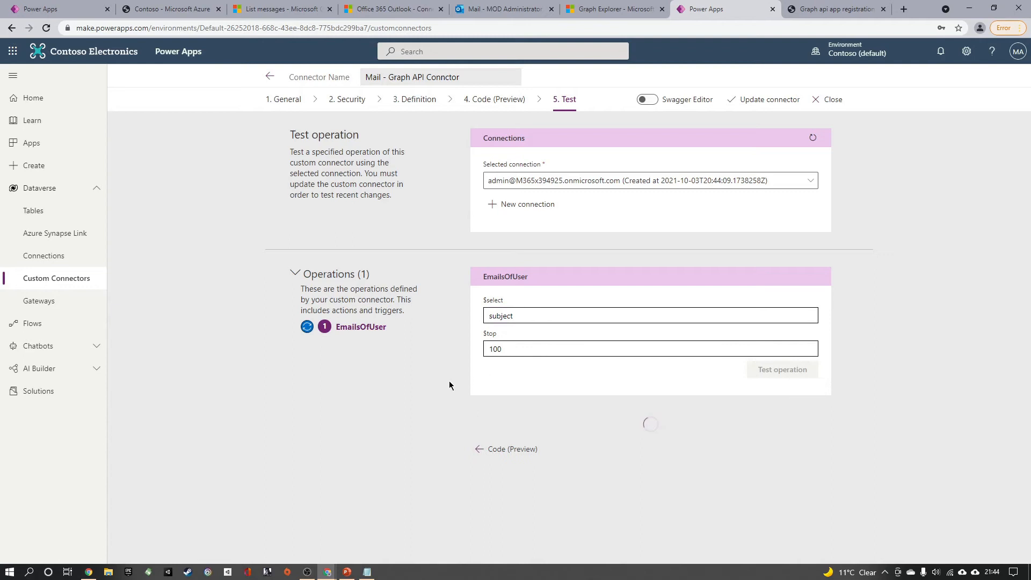
scroll(409, 389, "down", 4)
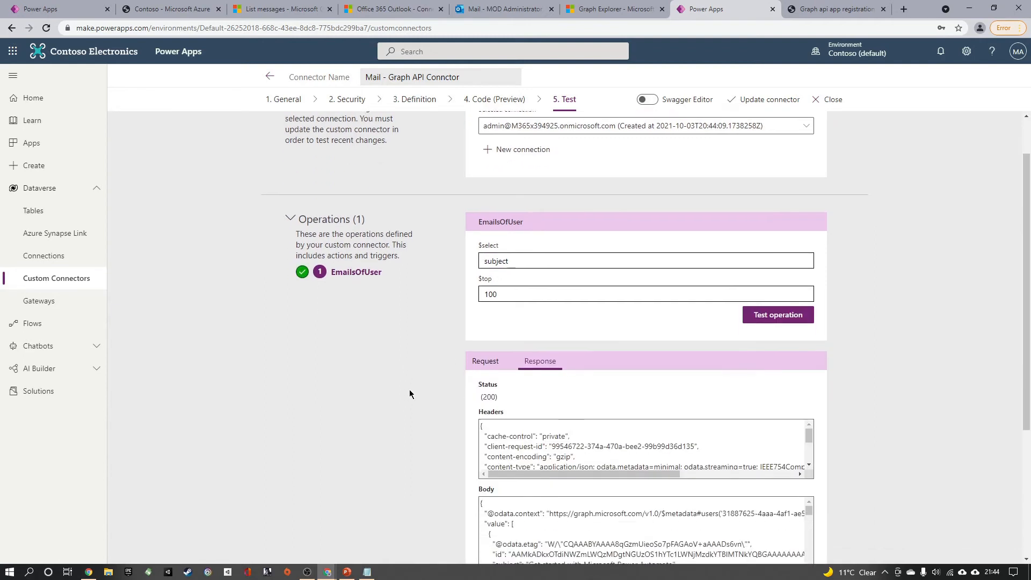
scroll(548, 399, "down", 5)
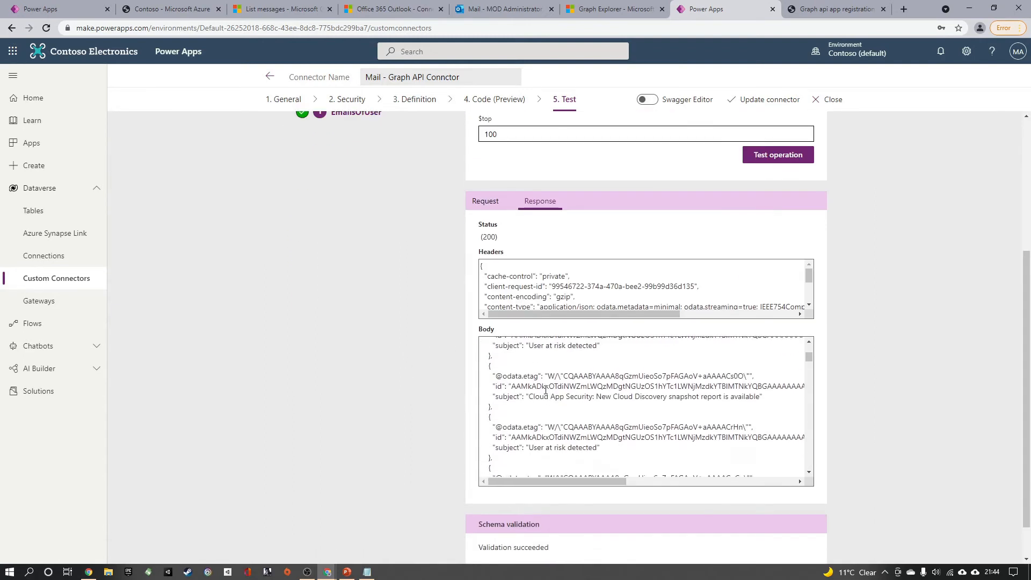
double_click(498, 397)
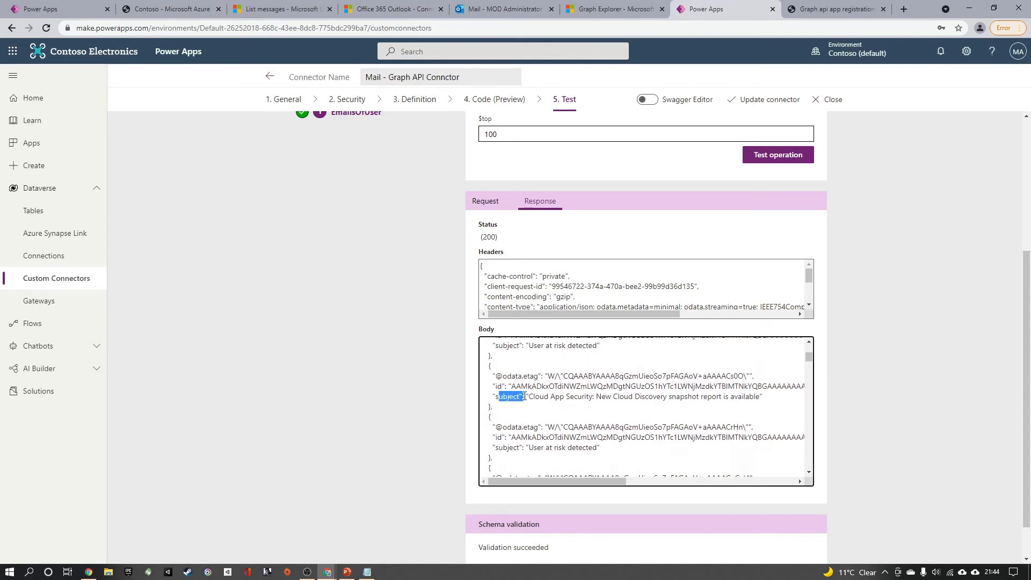
left_click(551, 396)
scroll(365, 214, "up", 3)
Switch to the canvas app, clear the gallery's Items formula and move the gallery to about X 80, Y 56.
left_click(87, 4)
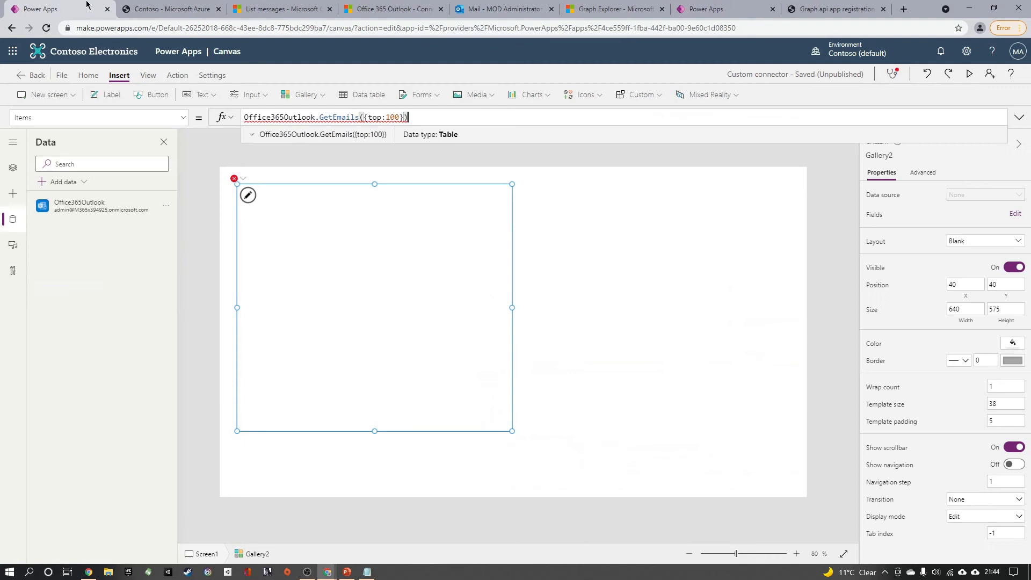
left_click_drag(324, 276, 380, 290)
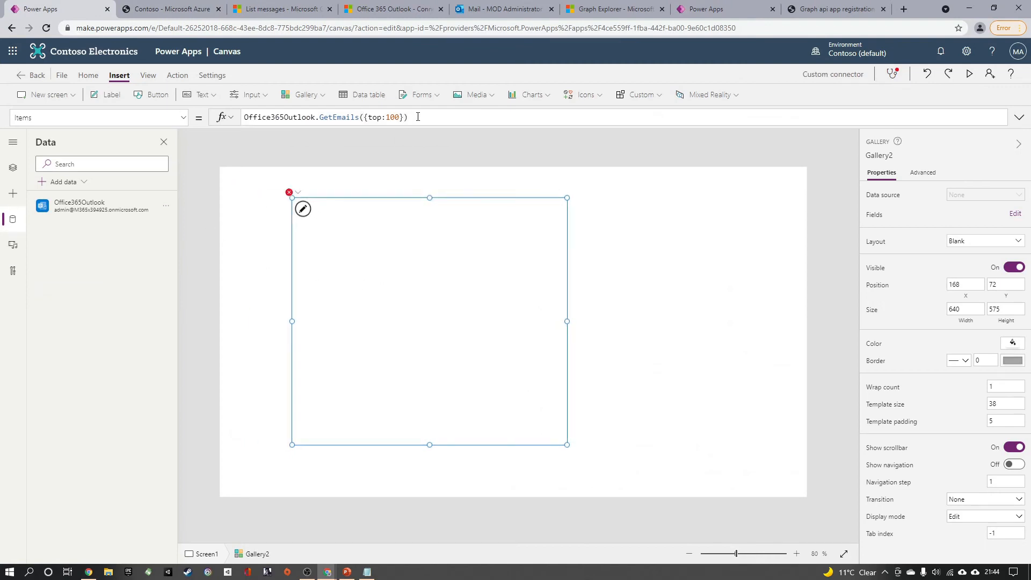
left_click_drag(418, 117, 253, 117)
key("Delete")
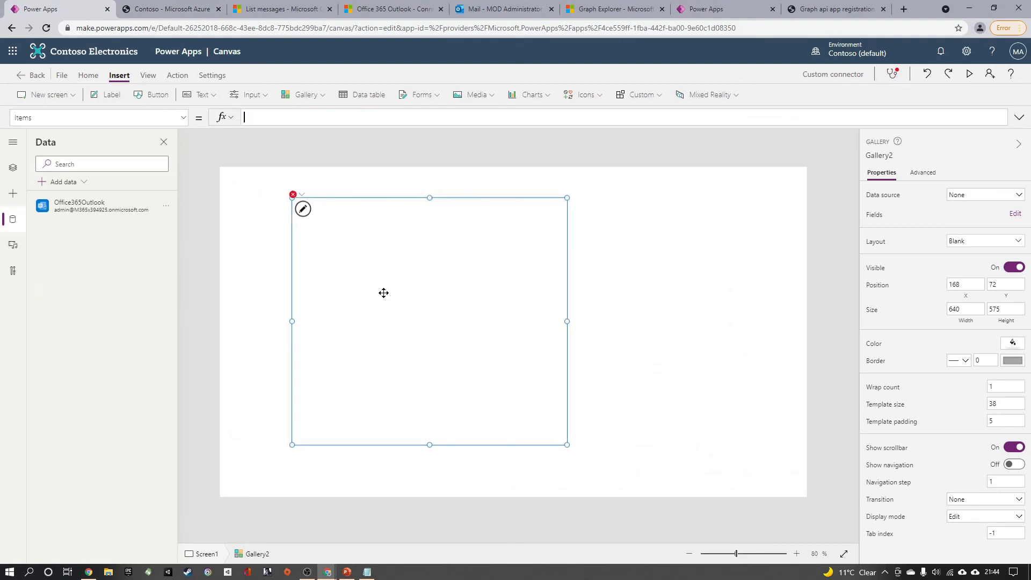
left_click_drag(383, 293, 344, 311)
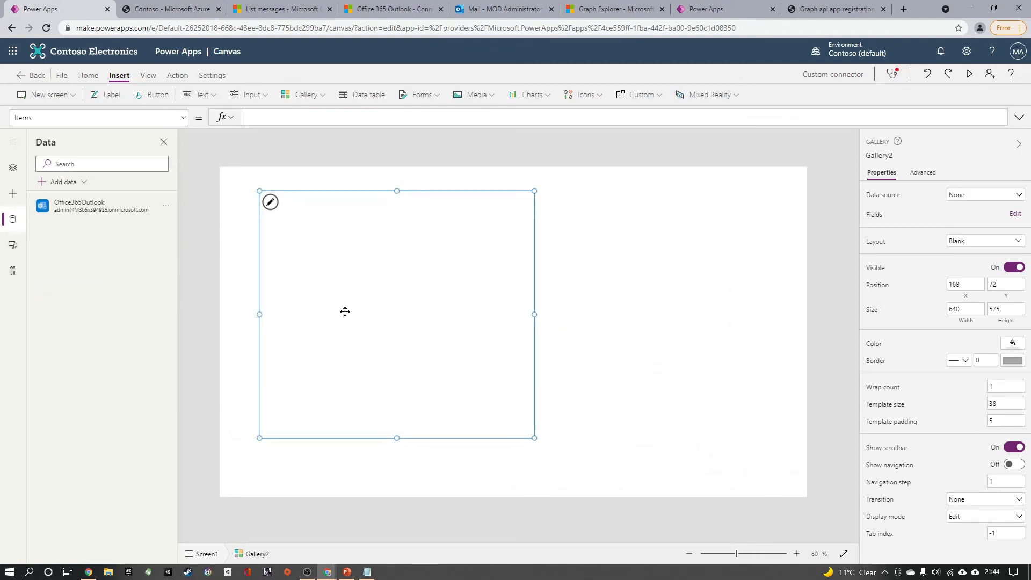
Search the available data sources for "Mail".
left_click(71, 183)
left_click(146, 223)
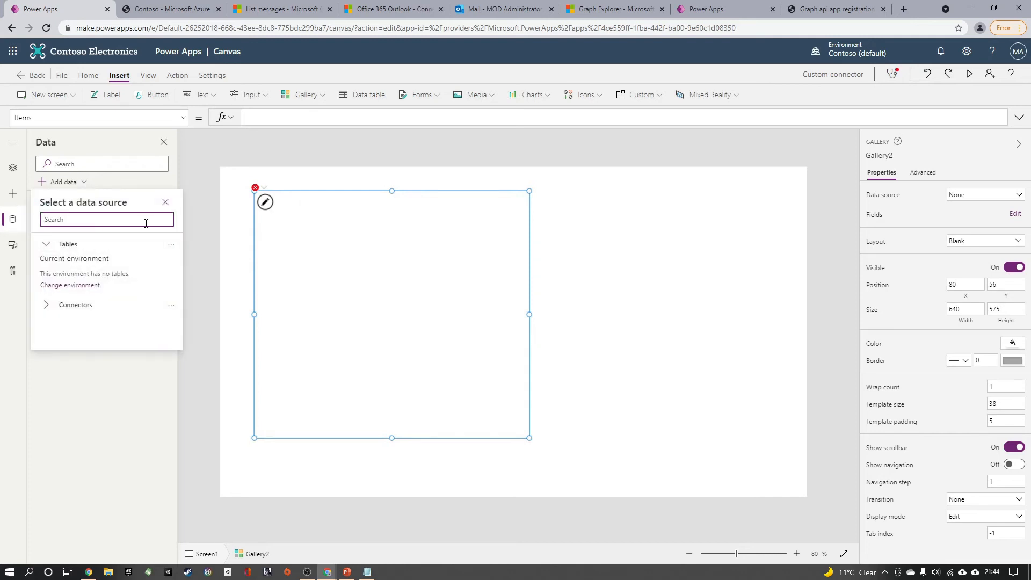
type("Mail")
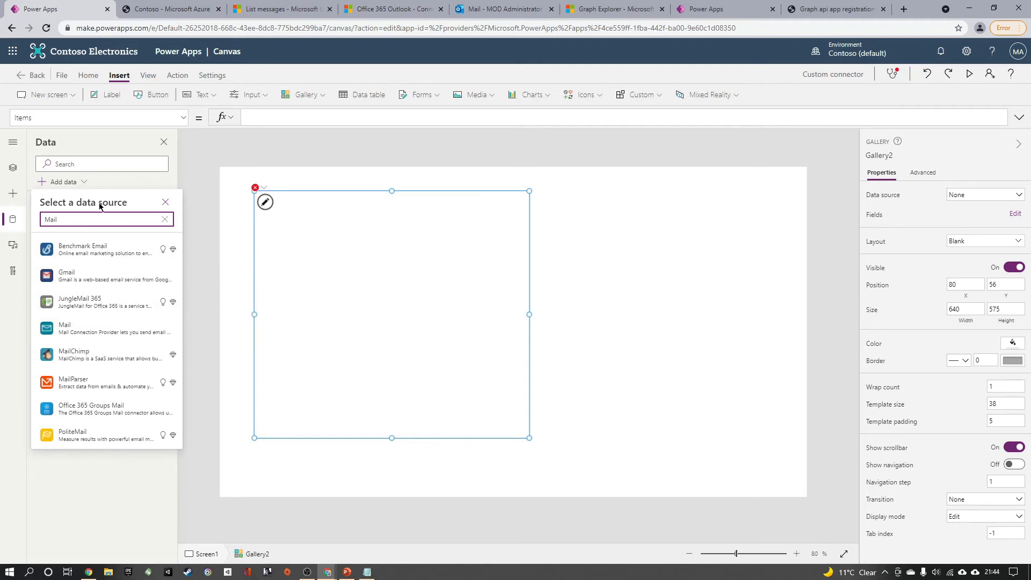
left_click_drag(78, 221, 11, 221)
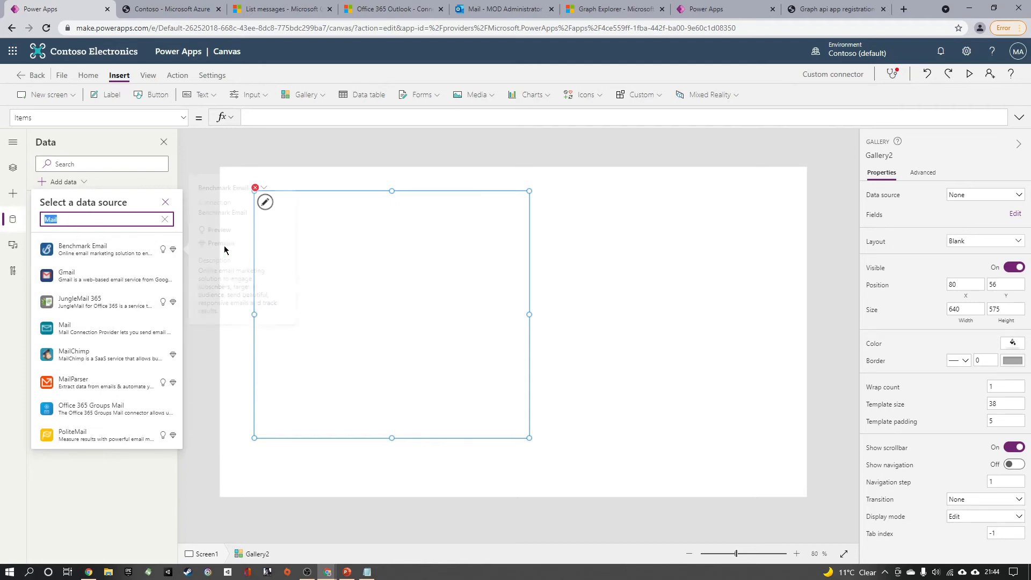
left_click(248, 157)
left_click(74, 182)
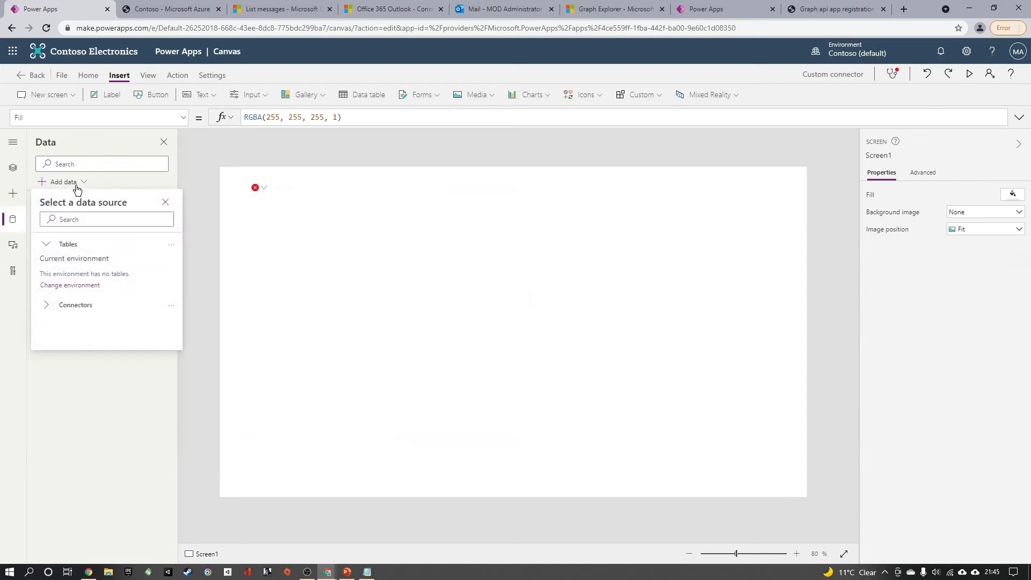
left_click(265, 173)
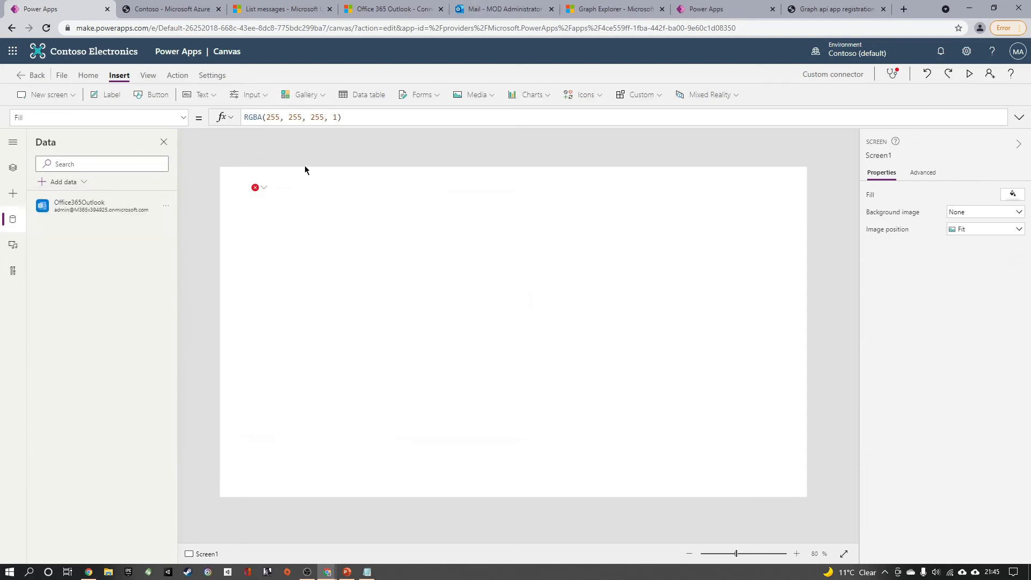
Reload the canvas app and allow it to use the Office 365 Outlook connection.
left_click(46, 28)
left_click(566, 89)
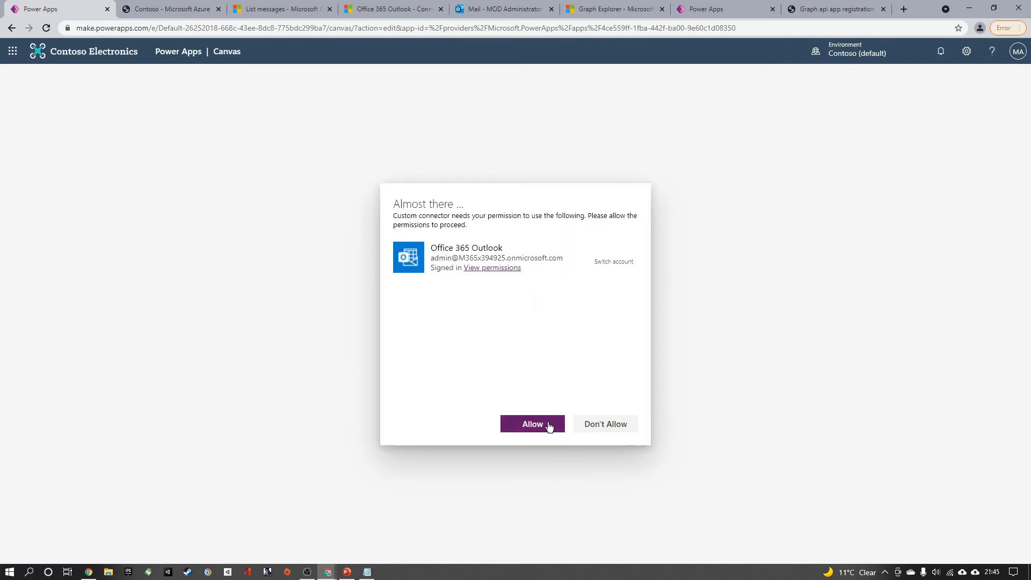
left_click(548, 424)
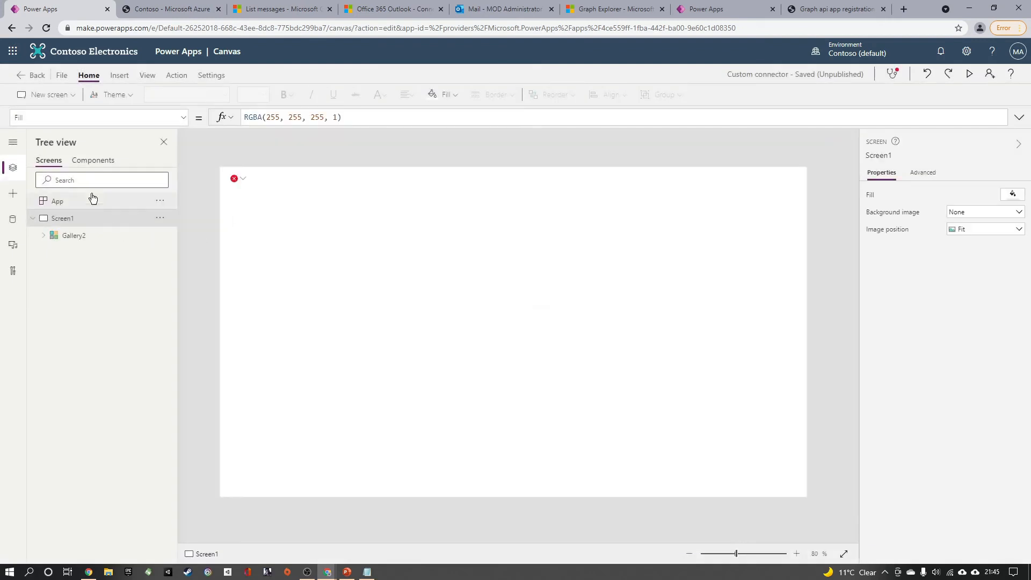
Add the Mail - Graph API Connctor to the app's data, using its existing administrator connection.
left_click(21, 218)
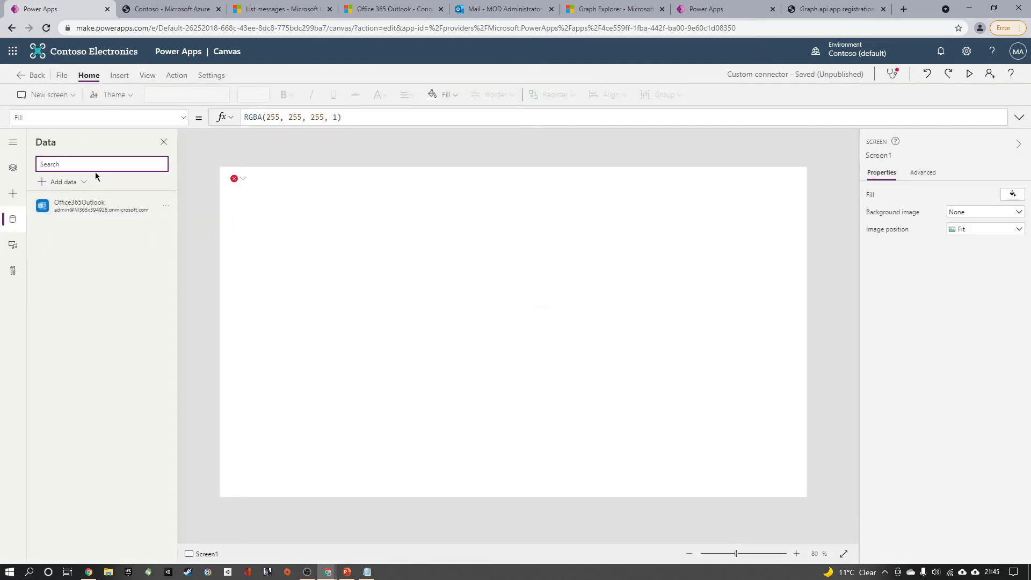
left_click(63, 183)
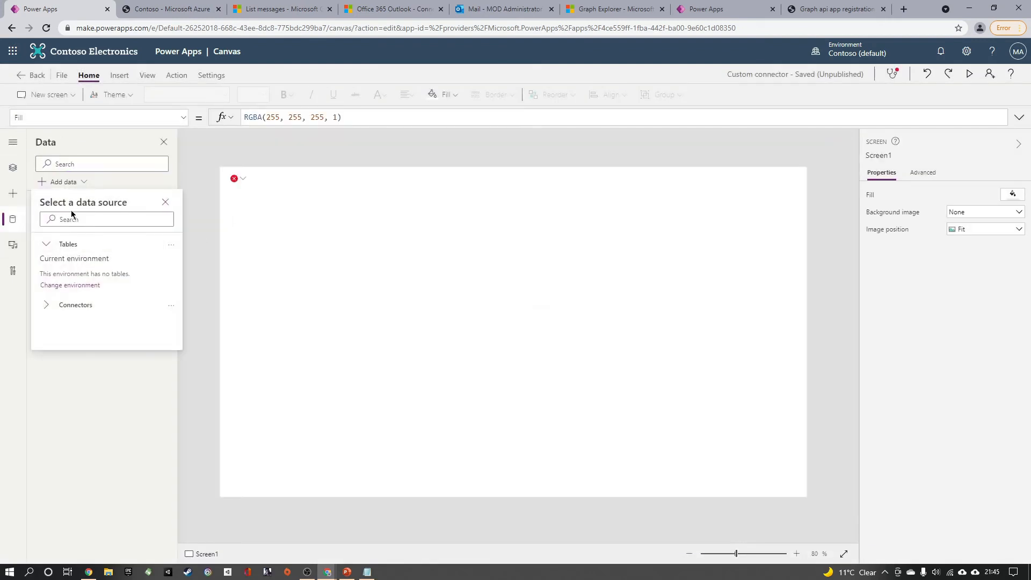
left_click(54, 309)
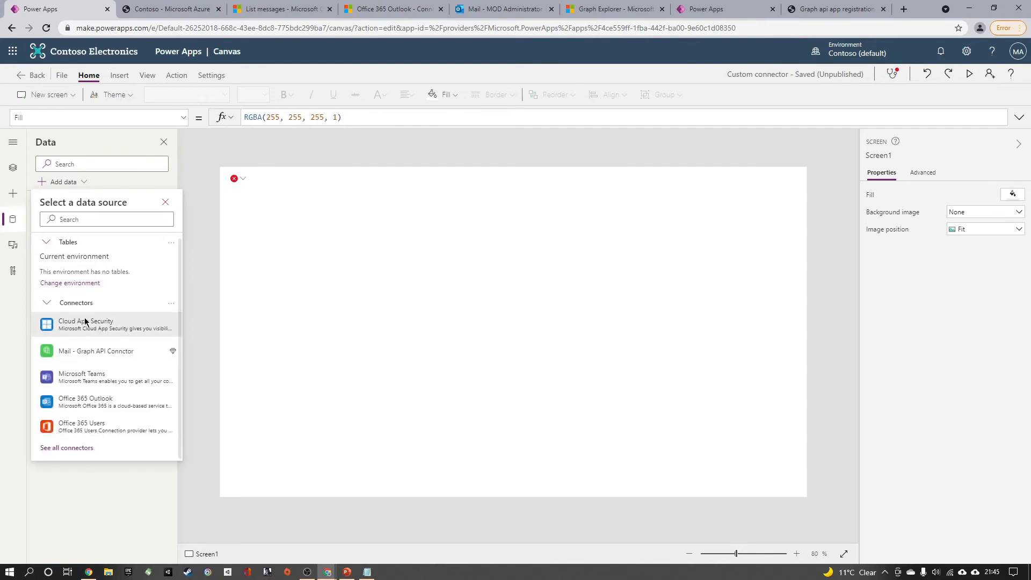
mouse_move(60, 359)
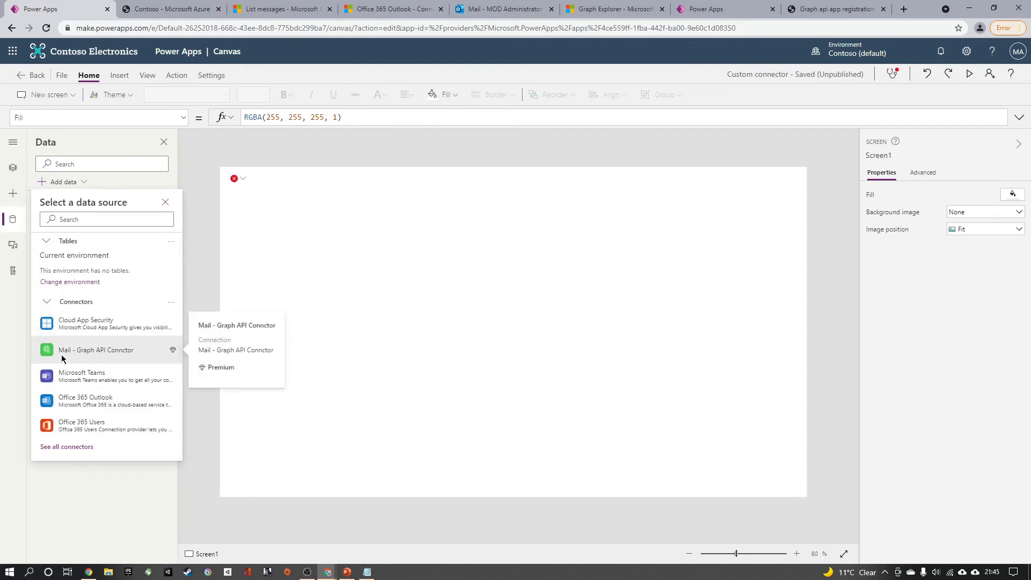
left_click(106, 357)
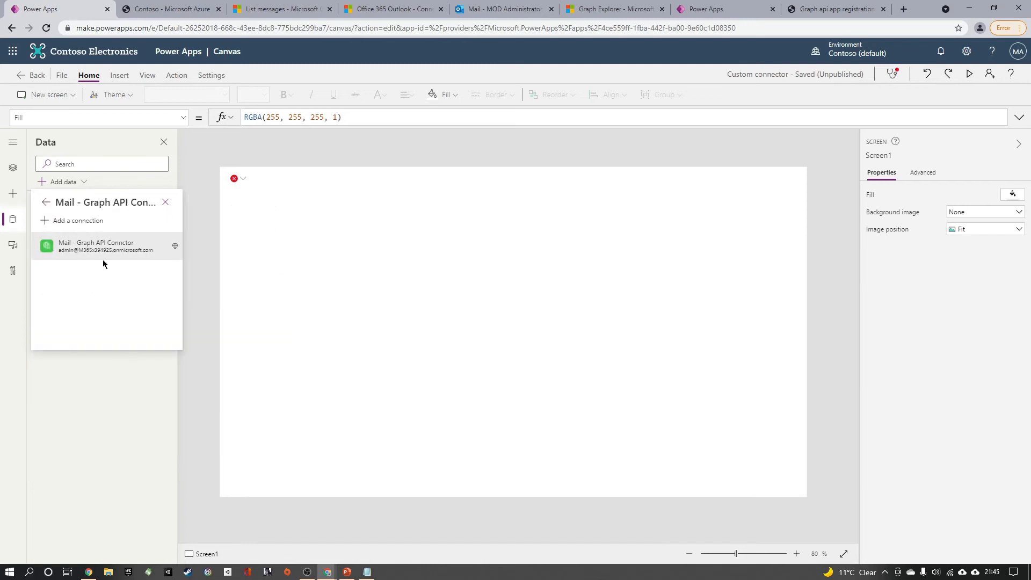
left_click(75, 249)
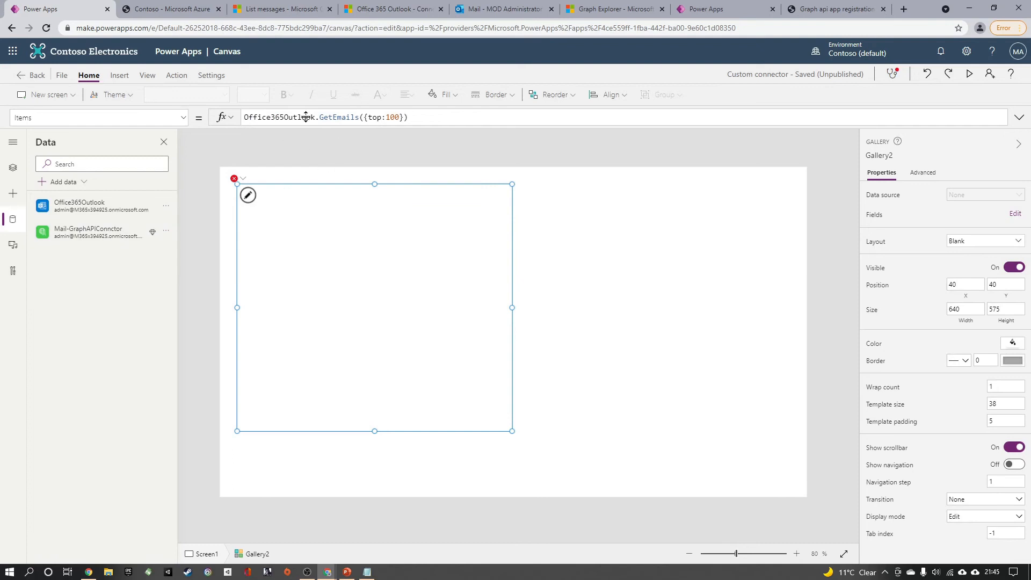
Replace the gallery's Items formula with the start of a call to 'Mail-GraphAPIConnctor'.EmailsOfUser.
left_click(424, 122)
key("ctrl+a")
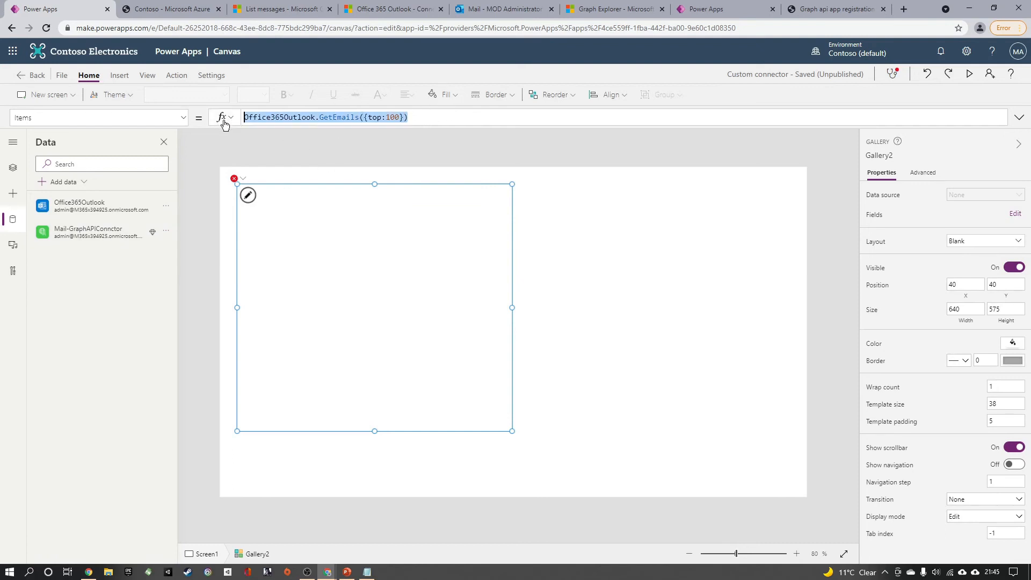
key("Delete")
type("M")
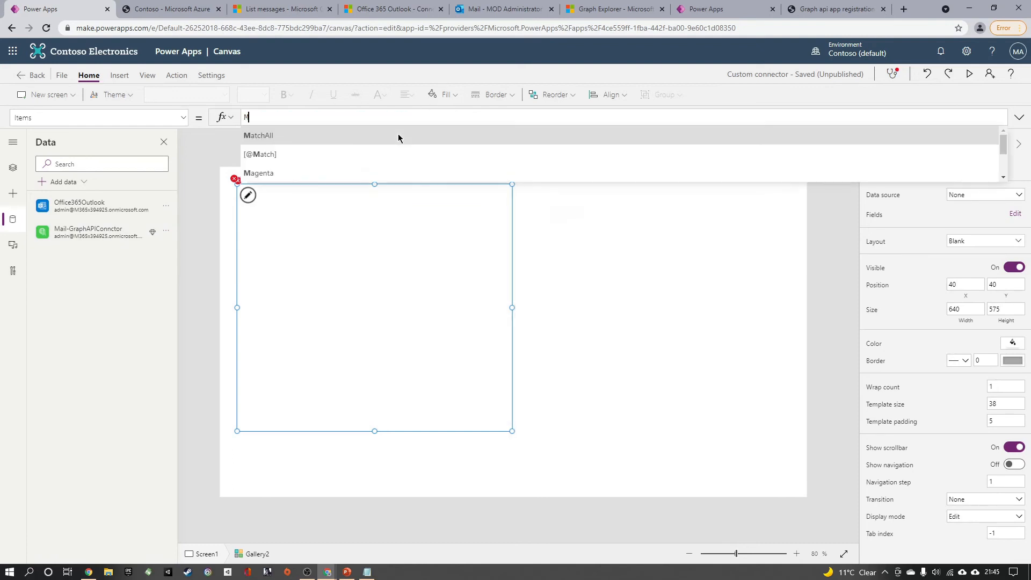
type("a")
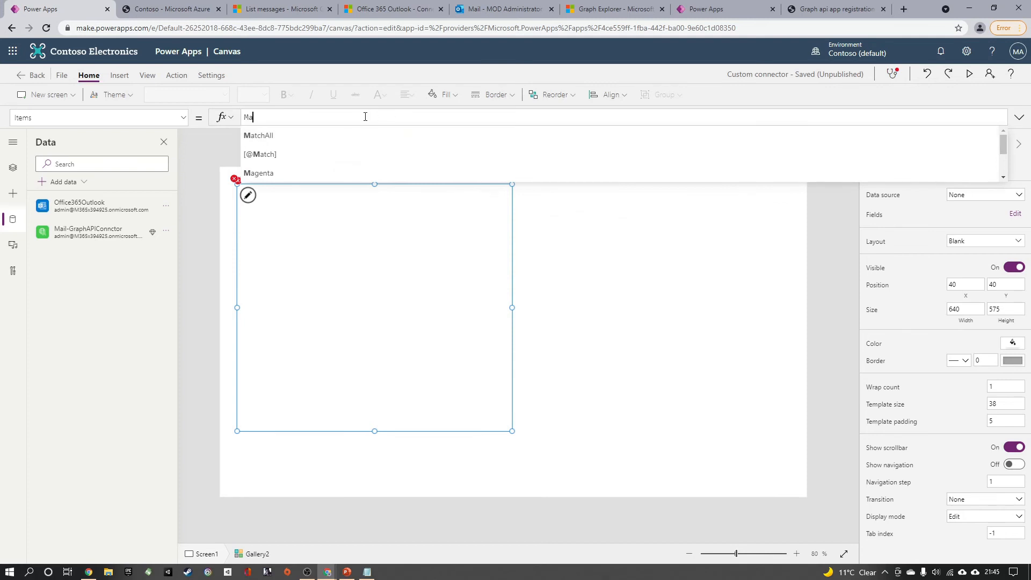
type("il")
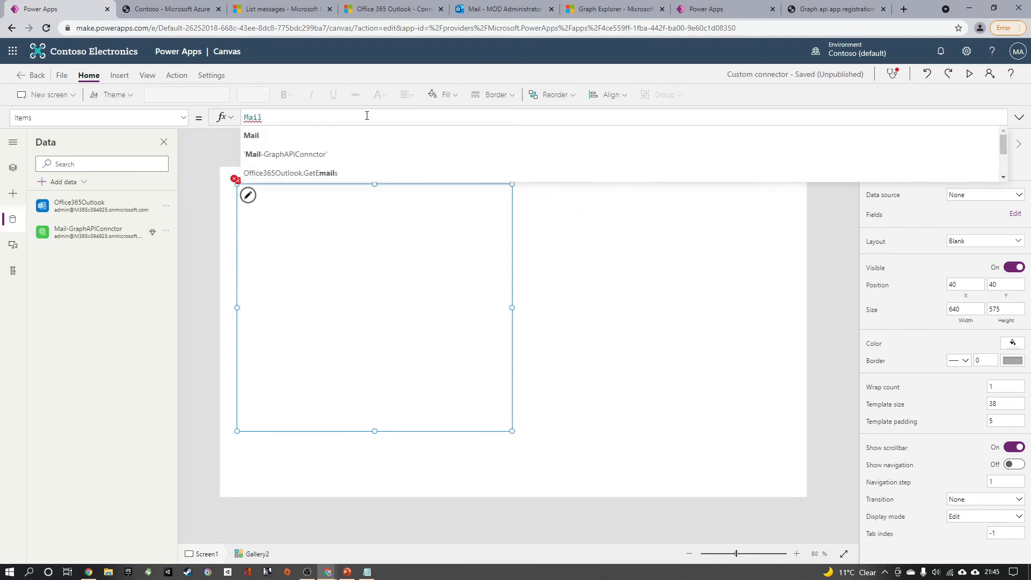
key("Tab")
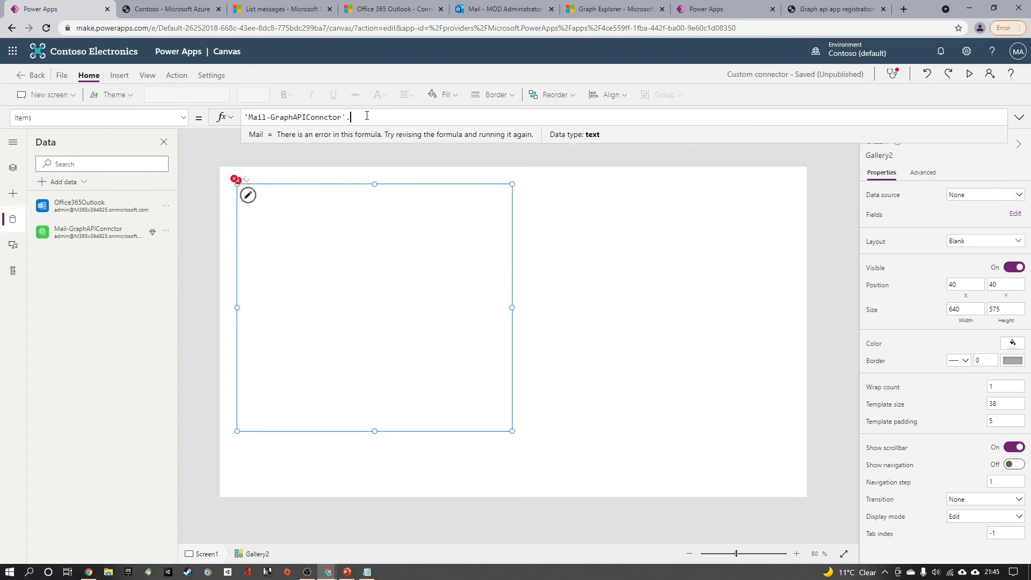
type(".")
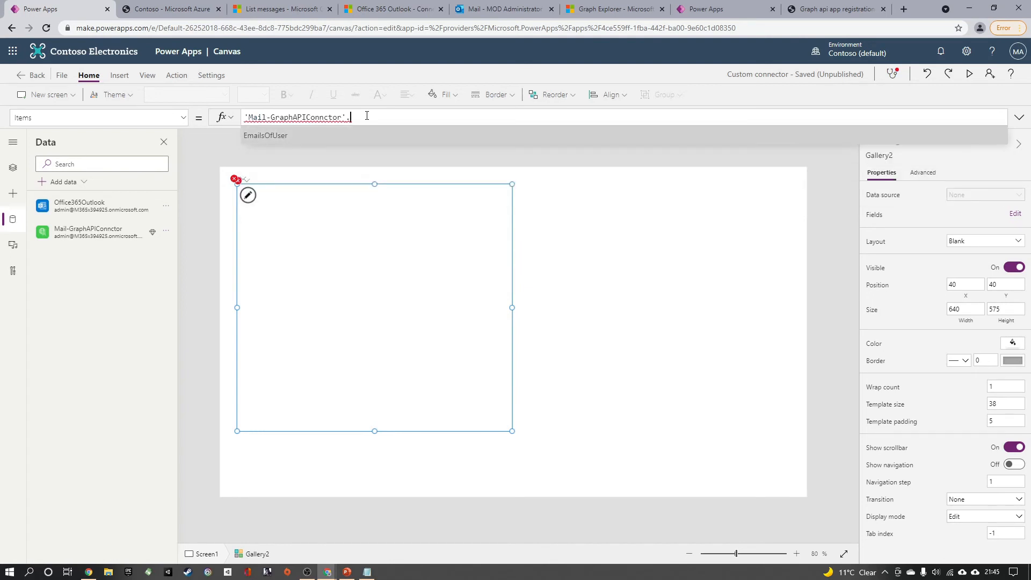
key("Tab")
type("(")
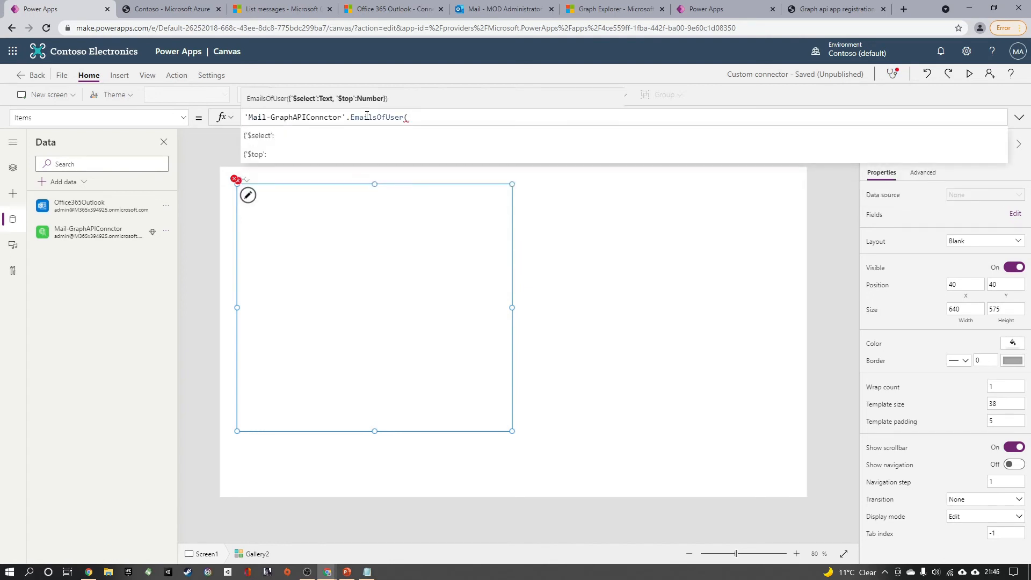
Complete the EmailsOfUser call with '$select' set to "subject" and '$top' set to 50, returning its value table.
key("Down")
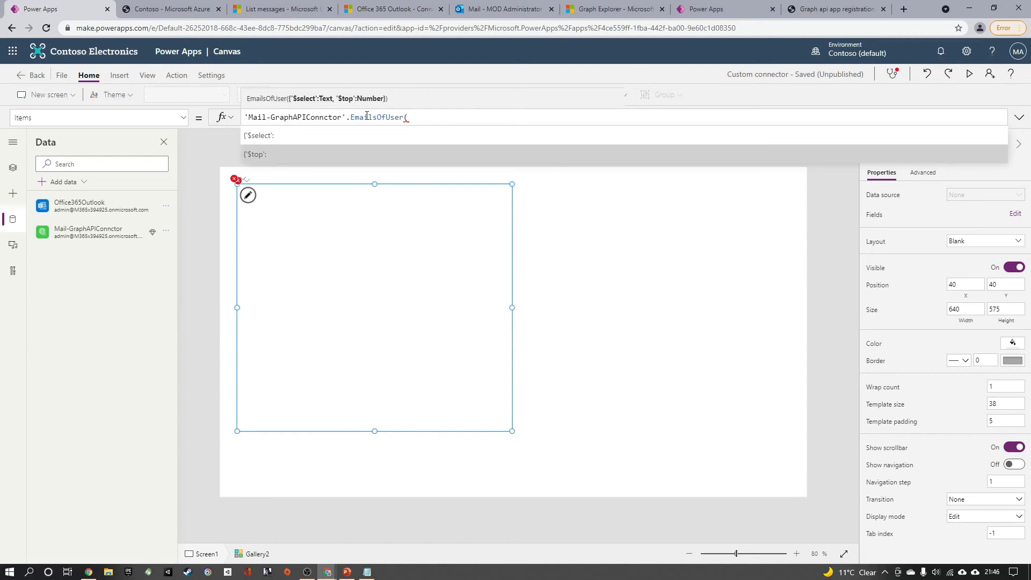
key("Up")
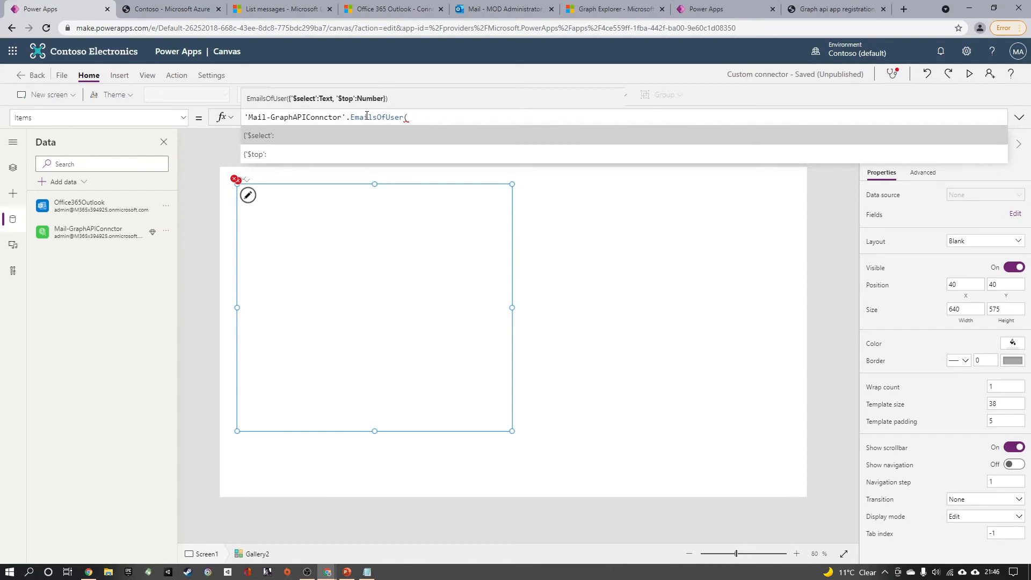
key("Down")
key("Up")
key("Tab")
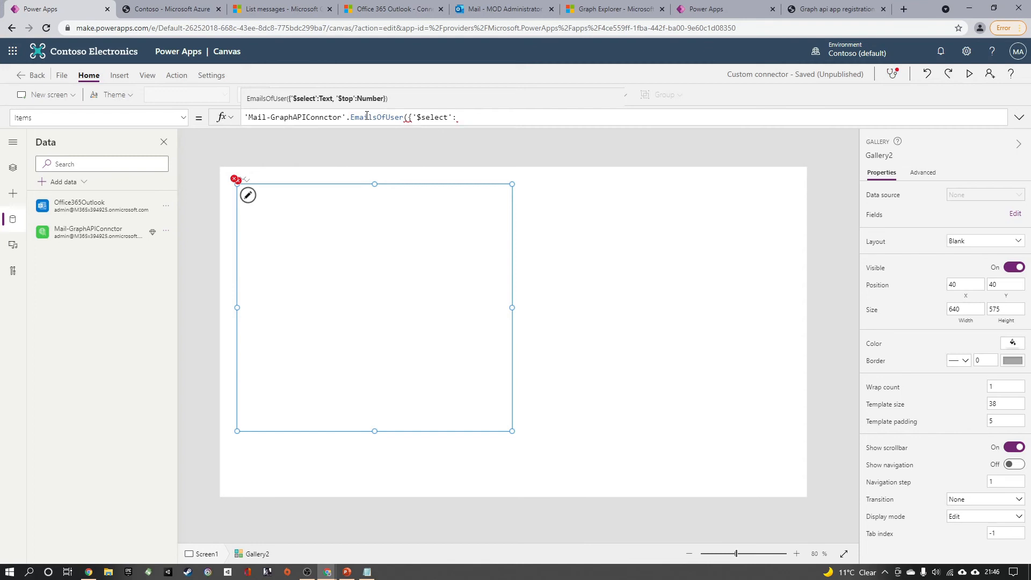
type("\"subject\"")
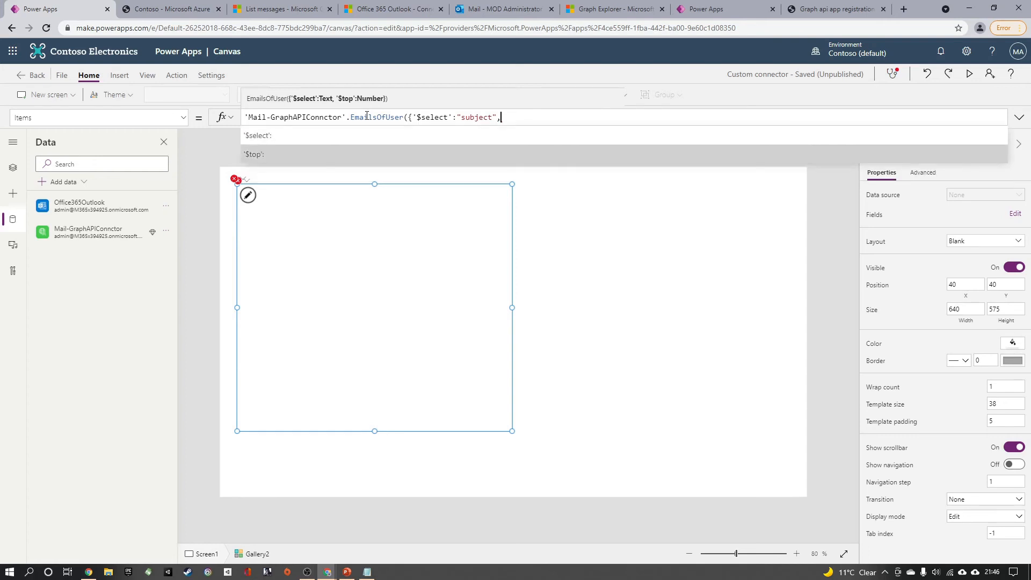
type(",")
key("Tab")
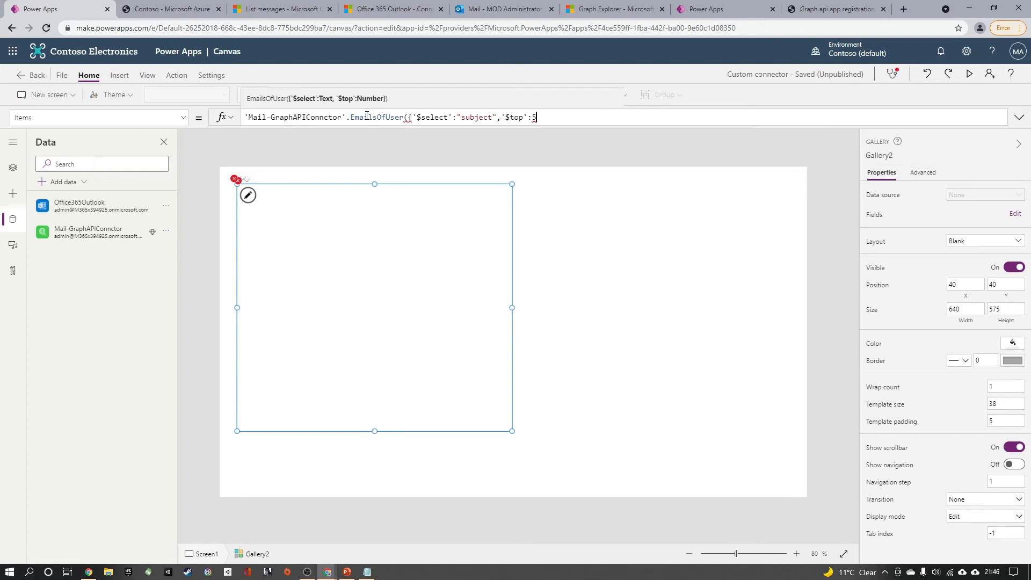
type("50}).")
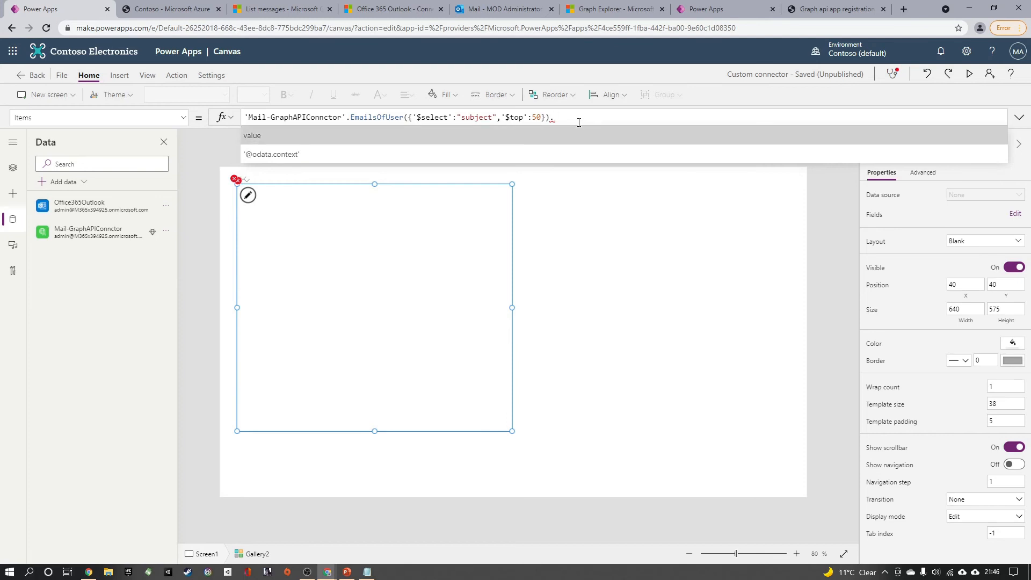
key("Tab")
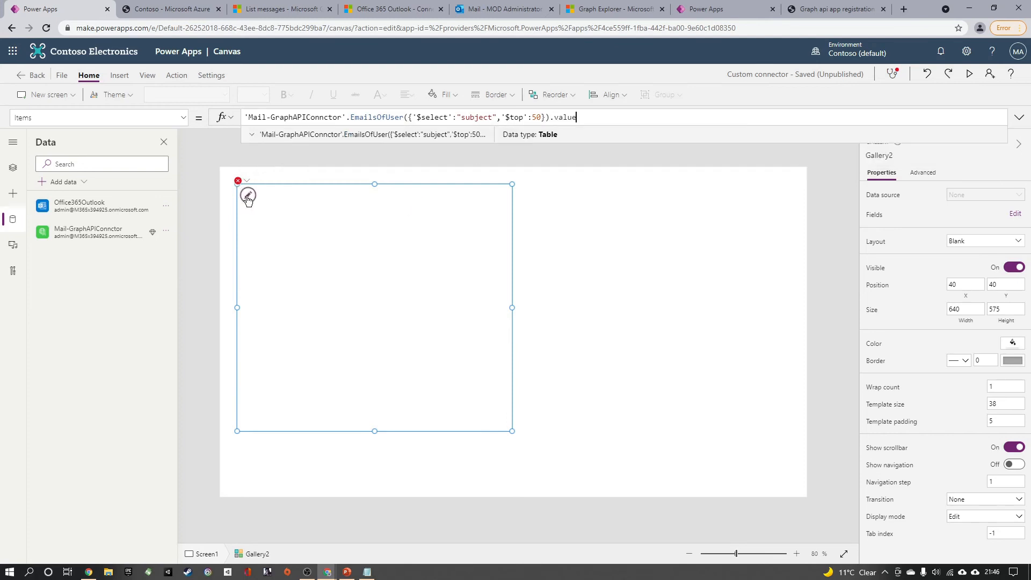
Change the Text formula of the label inside the gallery to ThisItem.subject.
left_click(242, 183)
left_click(276, 194)
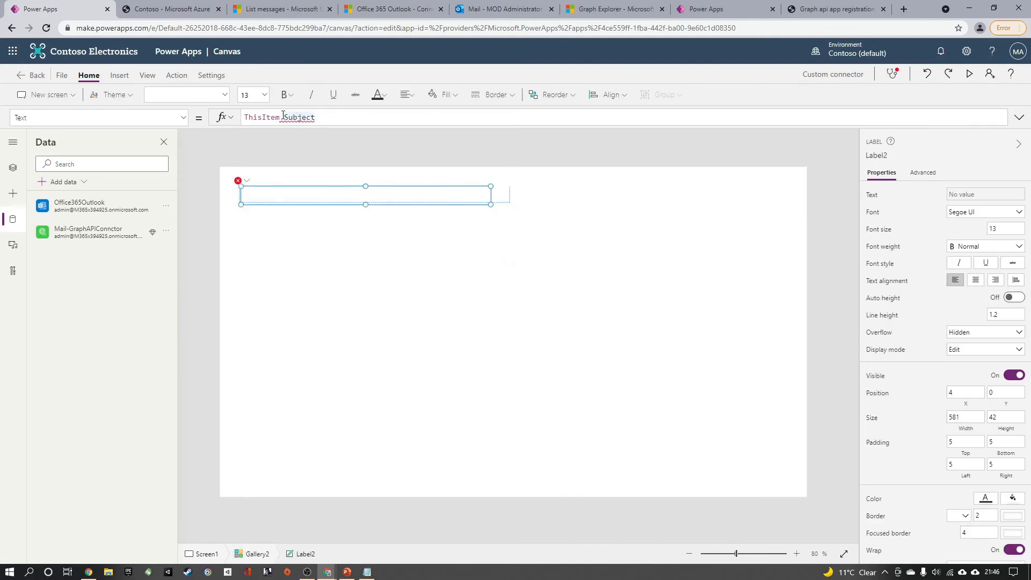
left_click_drag(284, 116, 410, 113)
key("BackSpace")
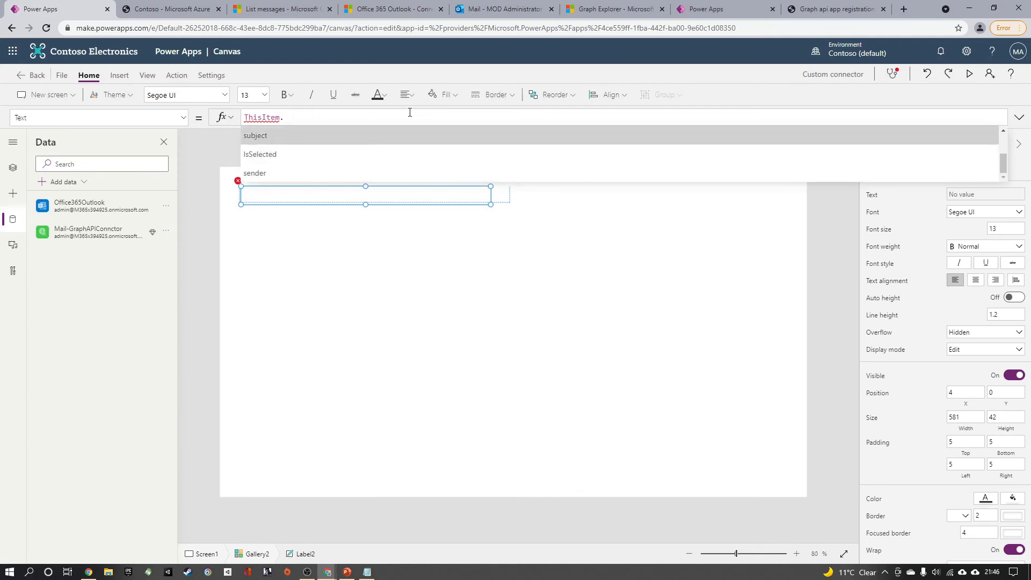
key("Down")
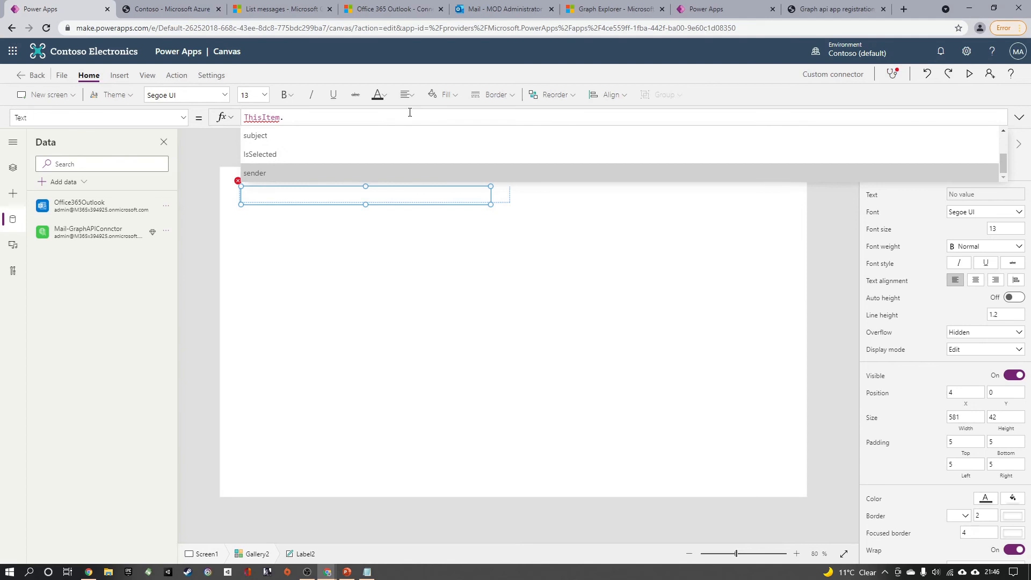
key("Up")
key("Up")
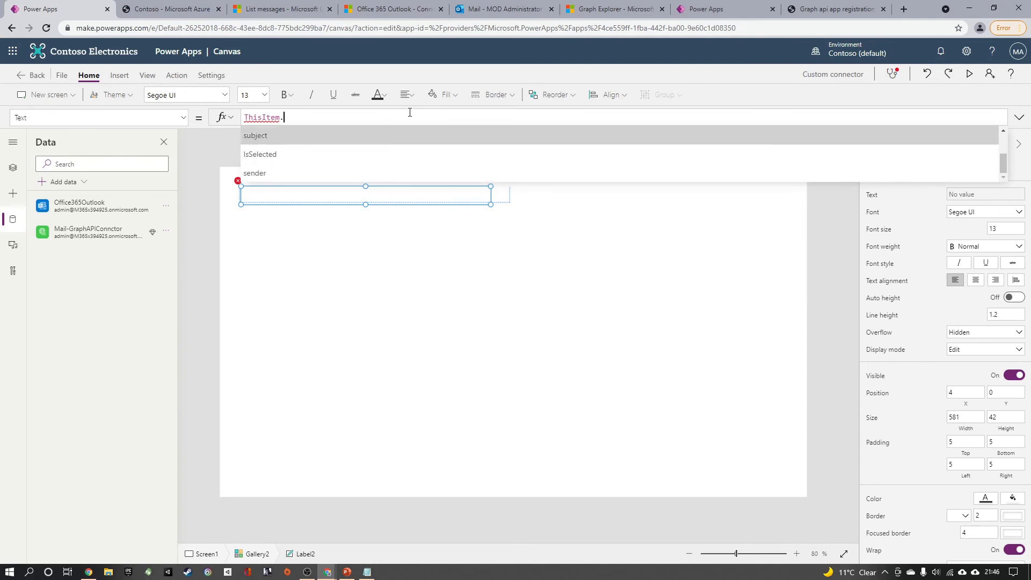
left_click(484, 135)
left_click(281, 117)
type(".")
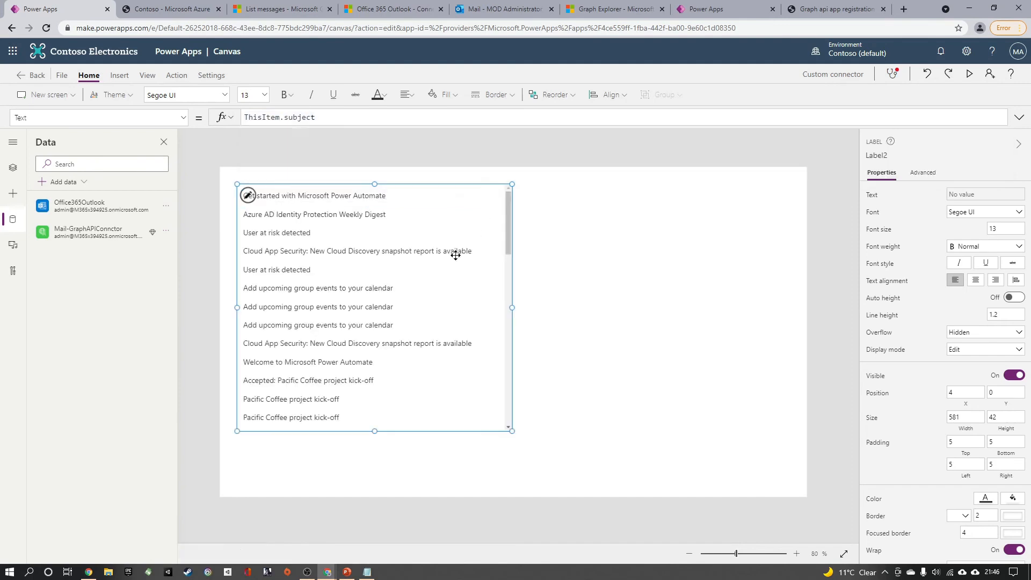
Examine the email subjects listed throughout the gallery.
left_click(456, 252)
scroll(345, 253, "down", 10)
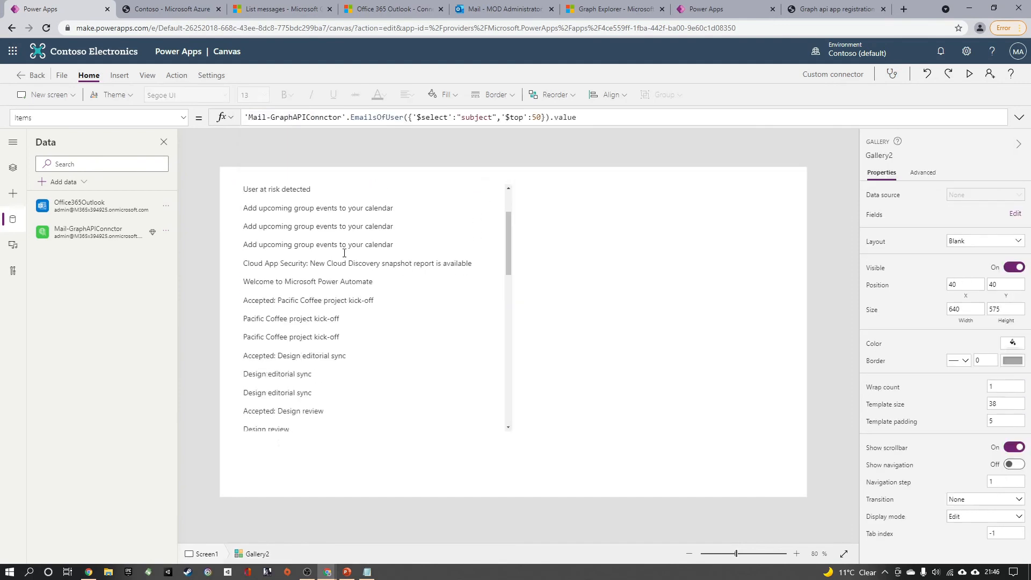
scroll(345, 258, "down", 3)
scroll(345, 257, "up", 10)
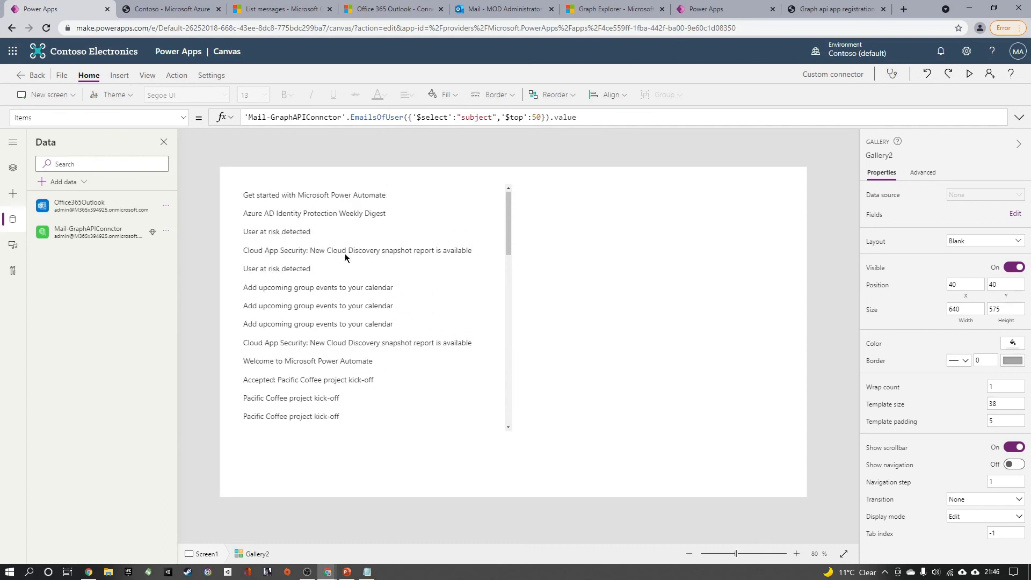
scroll(345, 257, "down", 10)
scroll(345, 254, "down", 2)
left_click(345, 254)
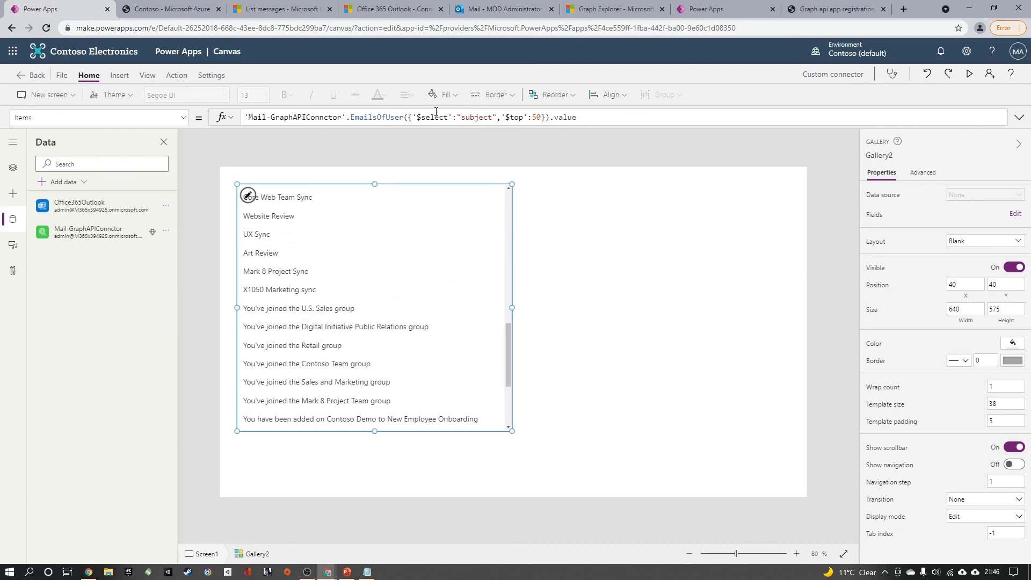
Set the '$top' value in the gallery's EmailsOfUser Items formula to 100.
double_click(537, 117)
type("100")
scroll(334, 259, "down", 4)
scroll(334, 258, "up", 12)
left_click(608, 266)
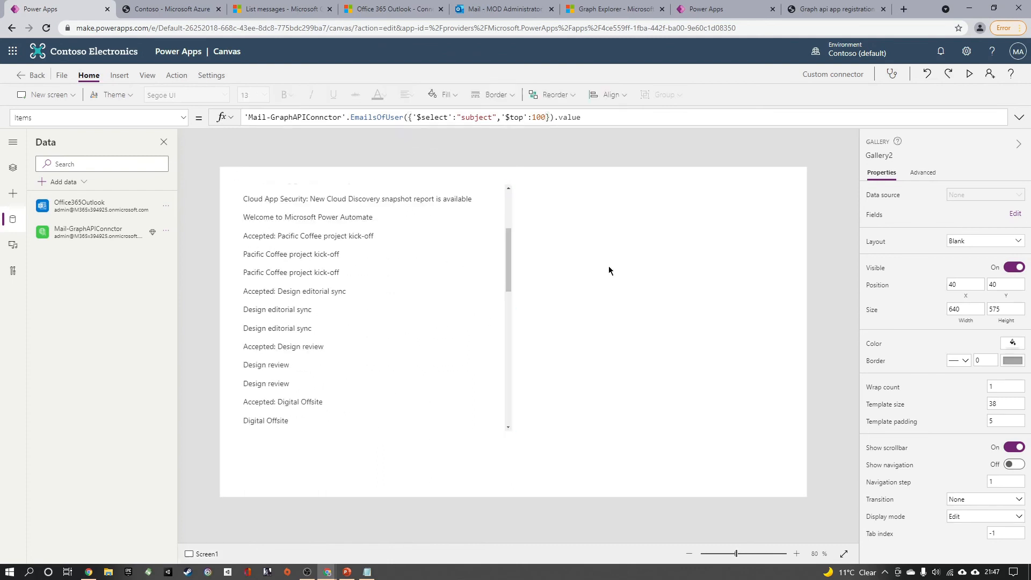
Review the full list of email subjects in the gallery, from the newest entries to the oldest.
left_click(403, 270)
scroll(391, 263, "up", 3)
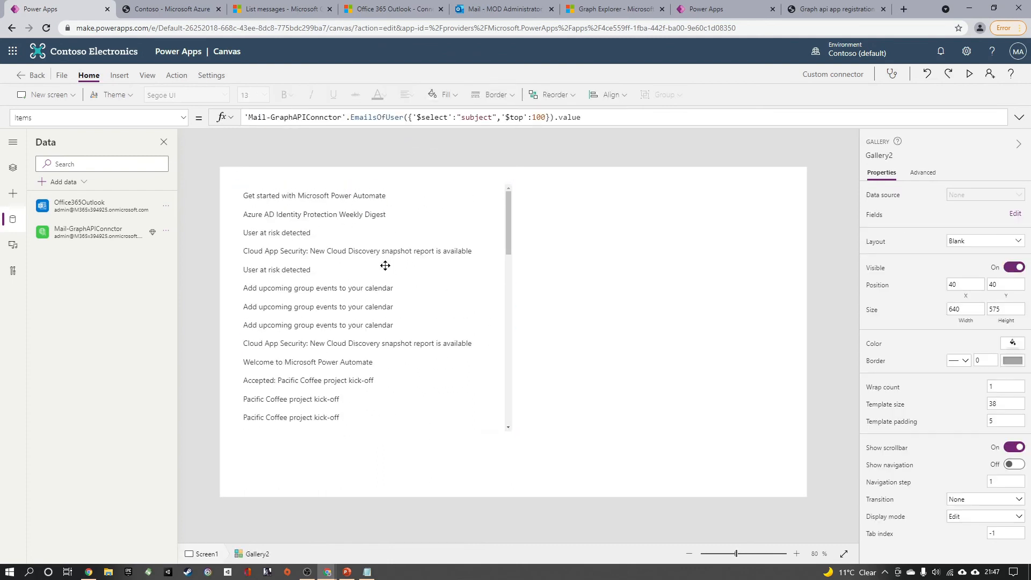
scroll(403, 256, "down", 4)
scroll(403, 258, "down", 6)
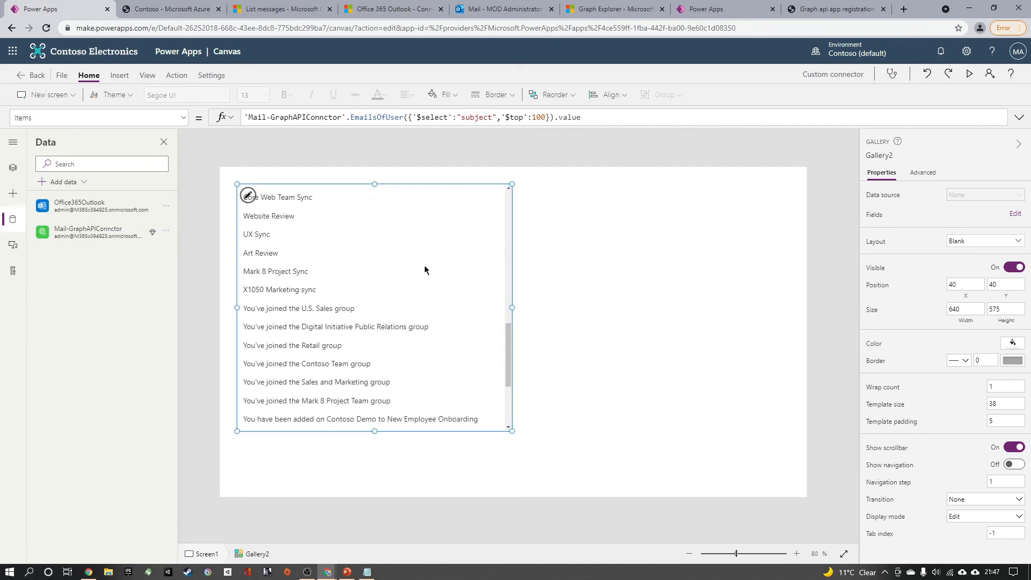
scroll(424, 270, "down", 3)
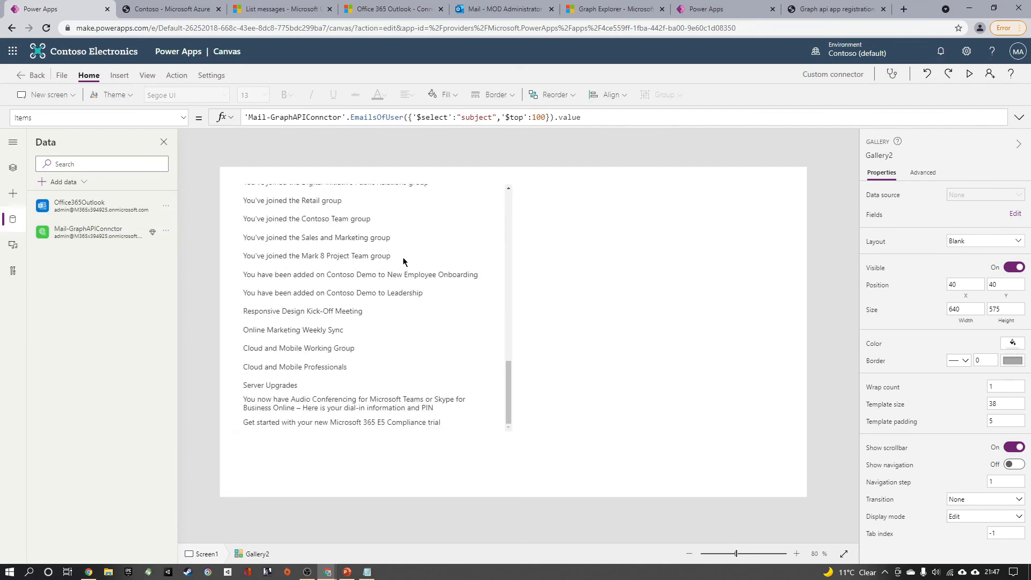
left_click(631, 6)
left_click(834, 5)
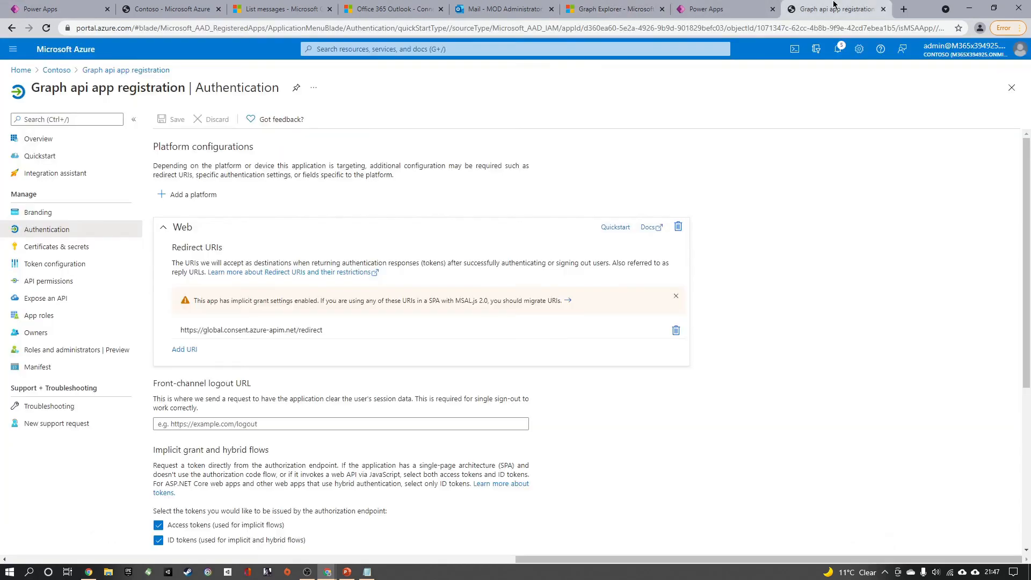
left_click(93, 9)
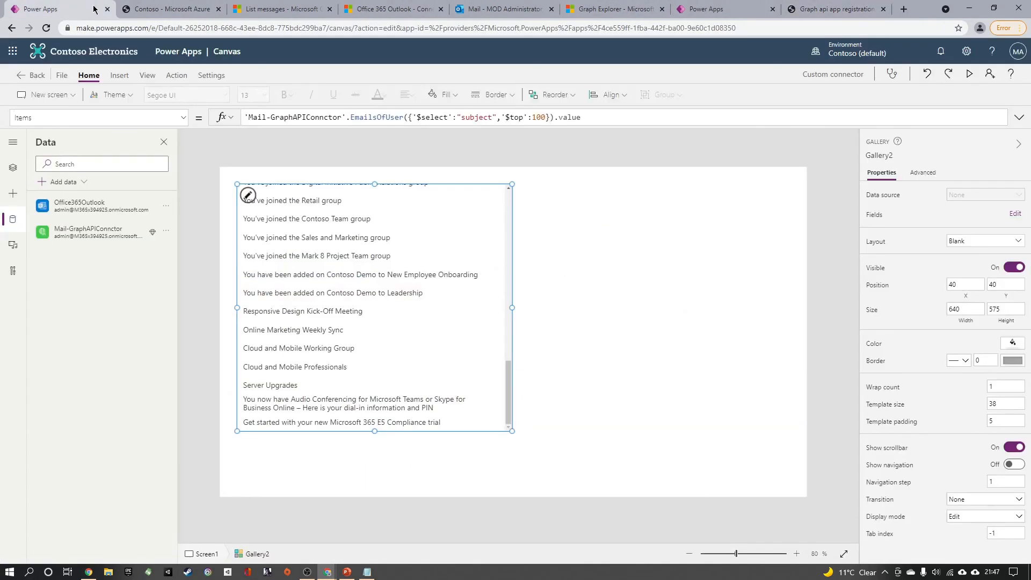
scroll(385, 320, "up", 15)
scroll(384, 320, "up", 3)
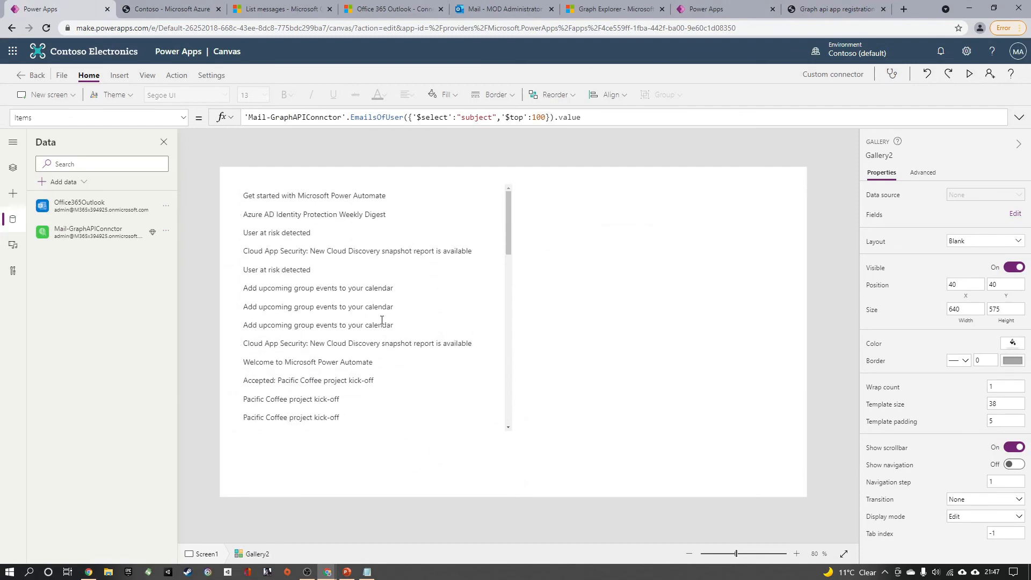
scroll(382, 321, "down", 5)
left_click(295, 216)
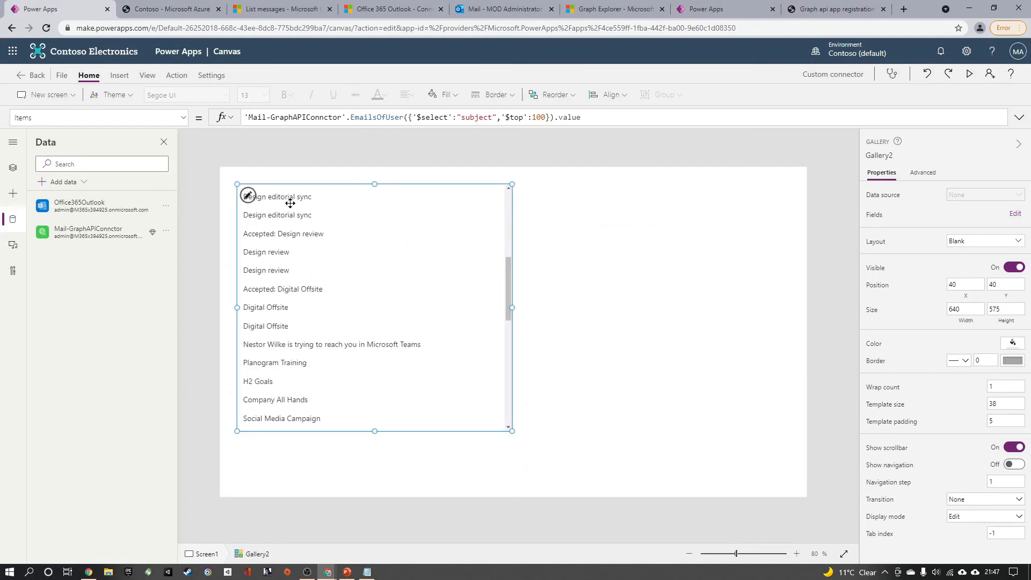
left_click(248, 196)
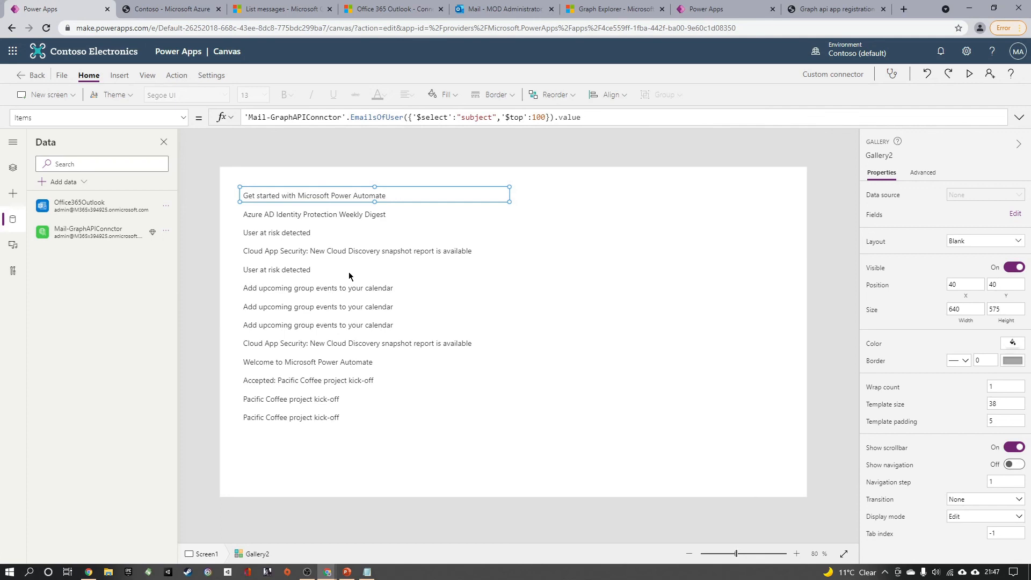
Switch to the Mail - Graph API Connctor editor, view its Definition, and open its Security authentication settings for editing.
left_click(720, 9)
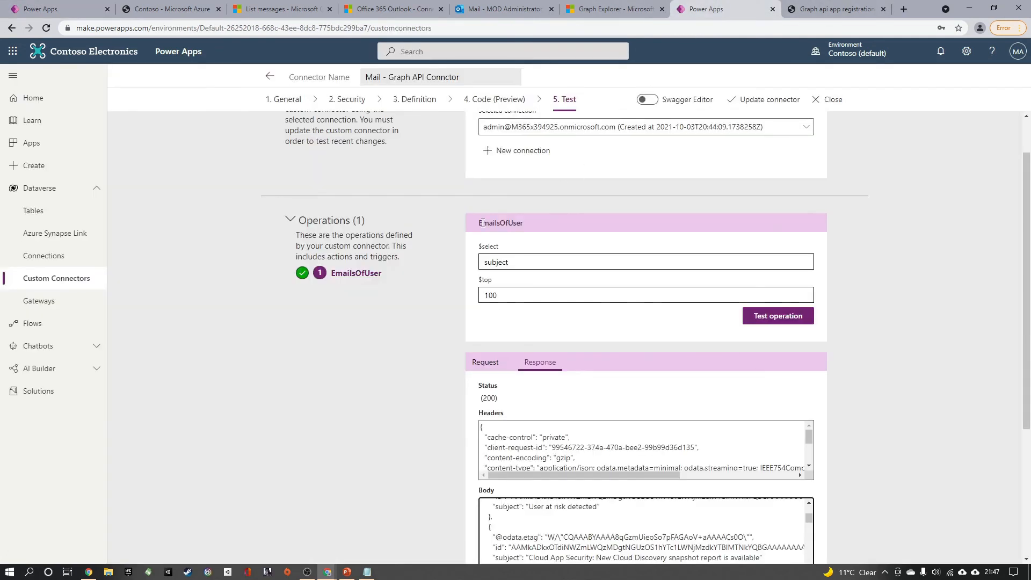
left_click(427, 104)
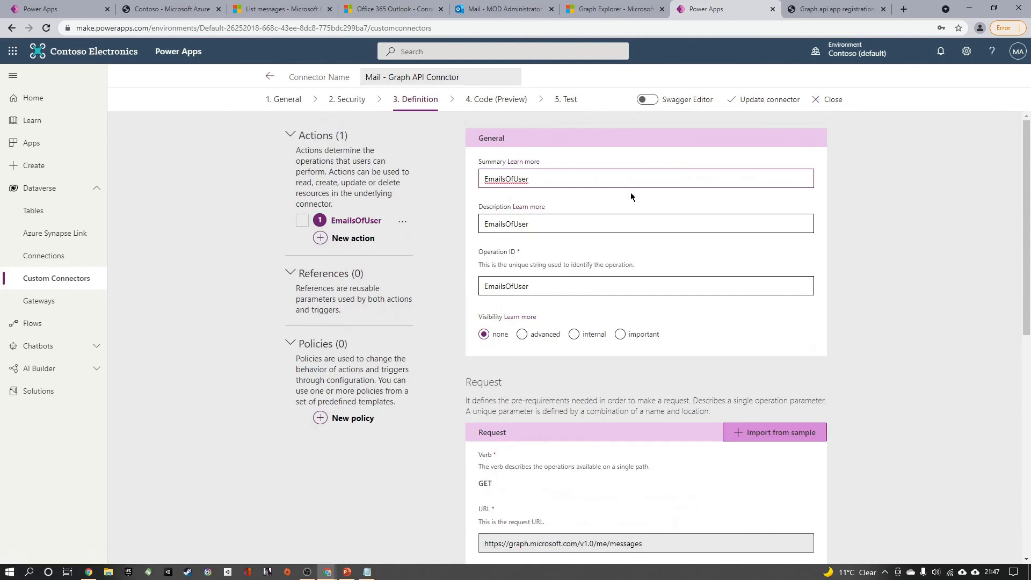
left_click(367, 105)
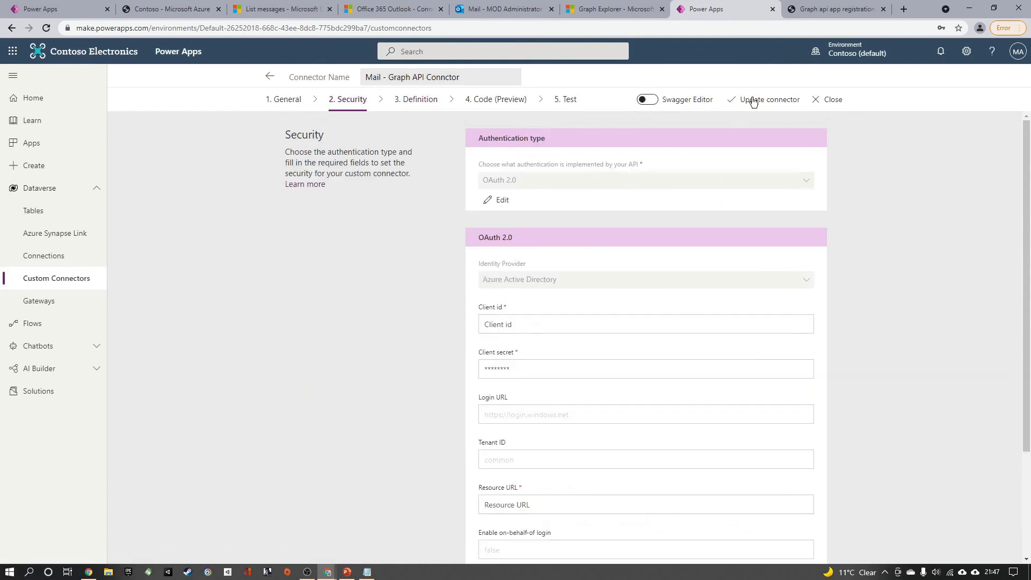
left_click(500, 199)
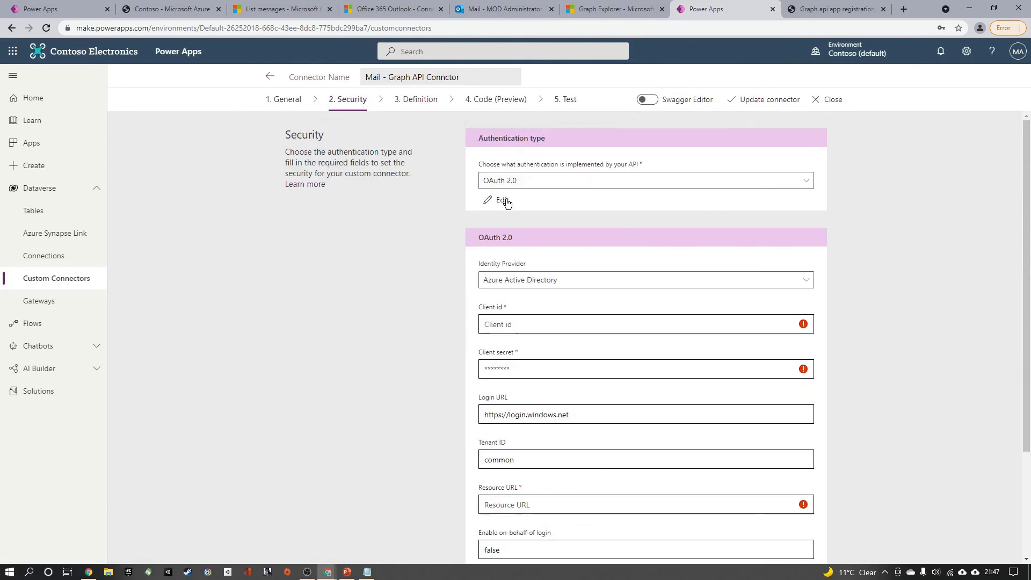
Try the Basic authentication and API Key authentication types on the connector, and leave the editor without updating it.
left_click(569, 180)
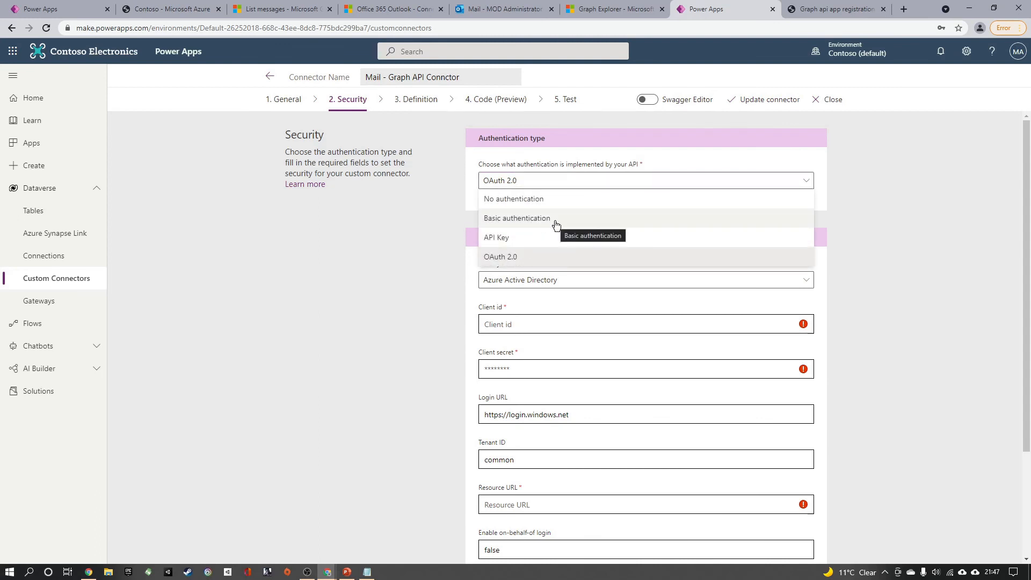
left_click(556, 224)
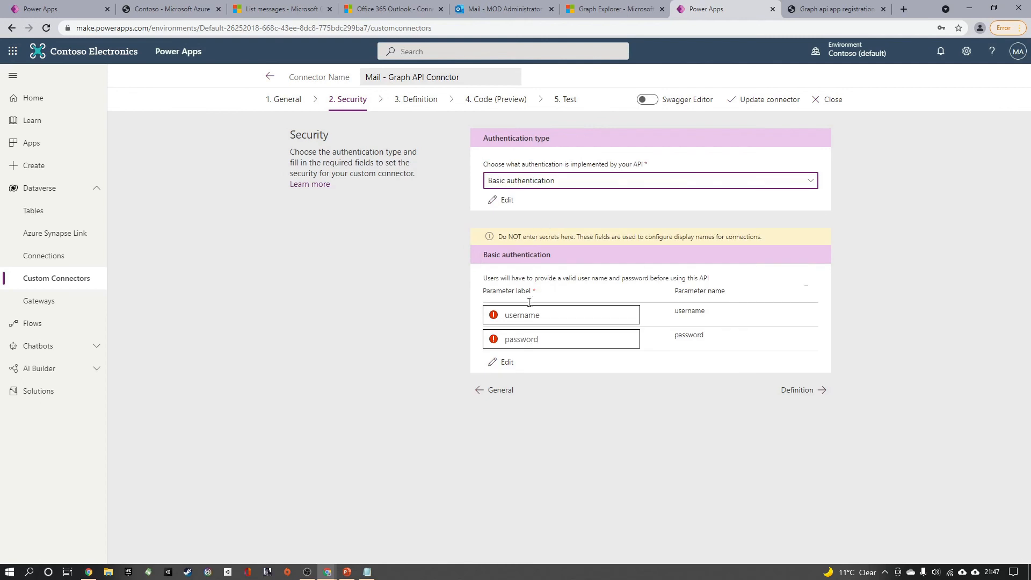
left_click(531, 181)
left_click(533, 237)
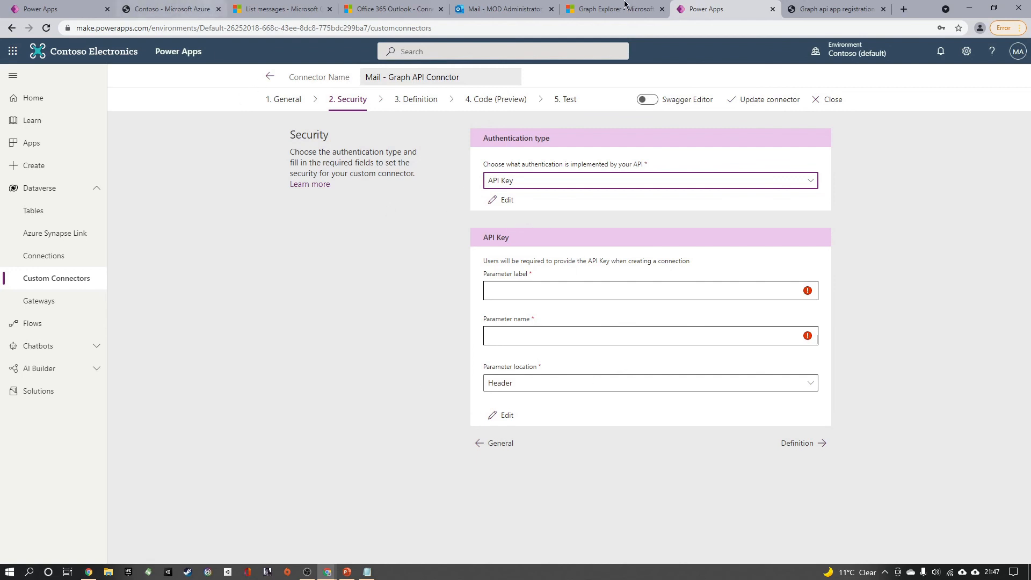
left_click(269, 76)
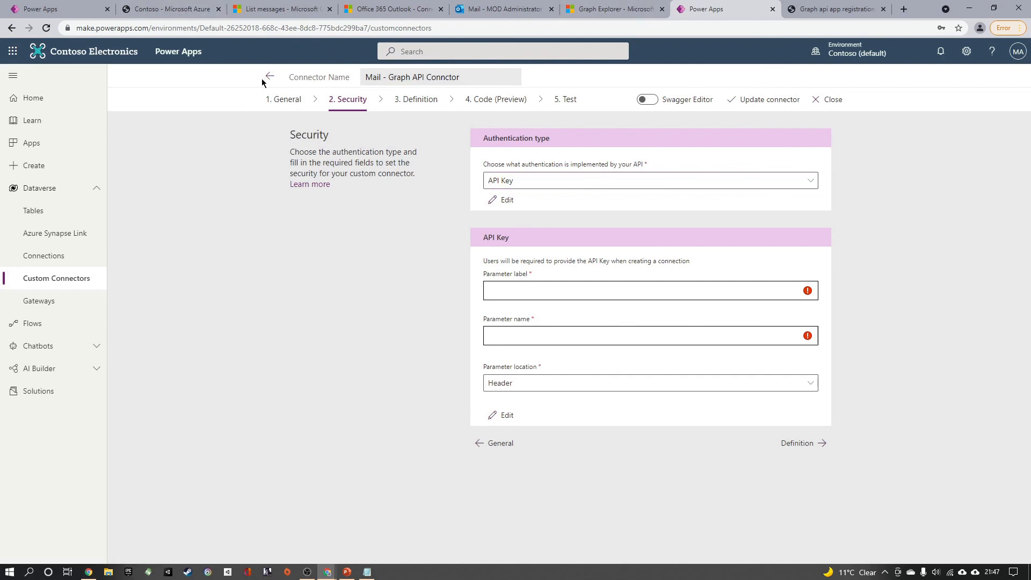
Open the sharing settings of the Mail - Graph API Connctor from the custom connectors list.
left_click(844, 140)
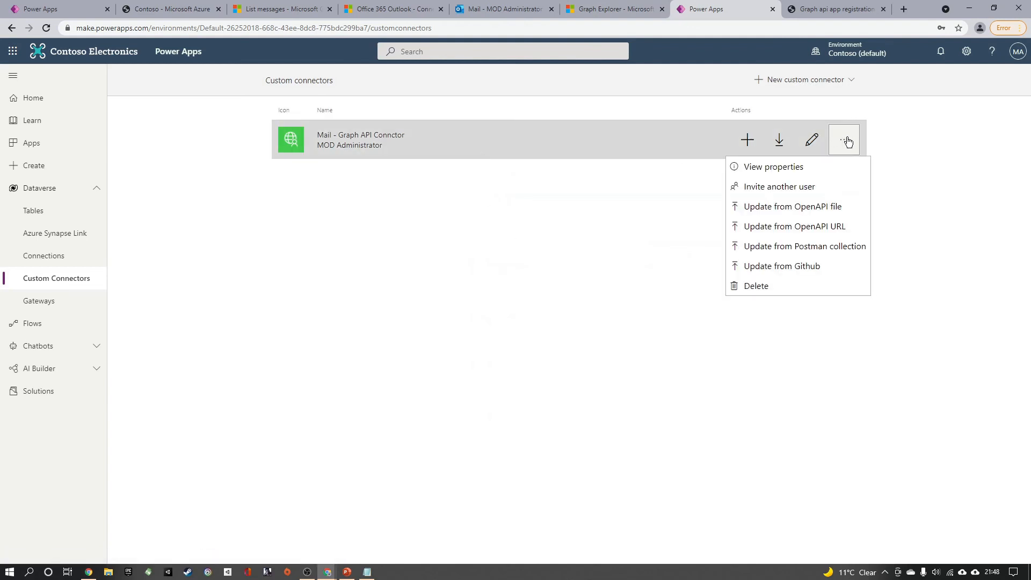
left_click(477, 134)
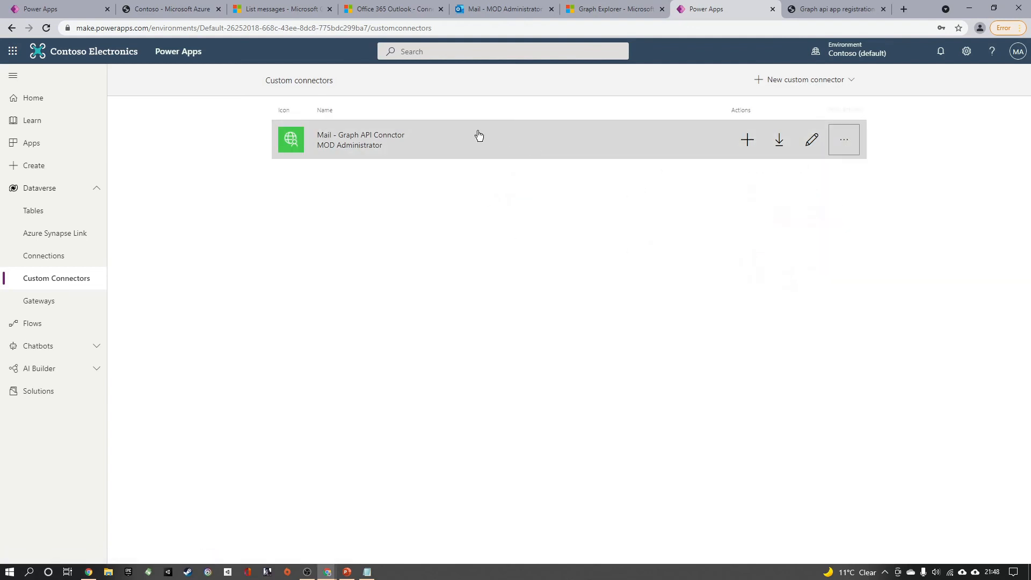
left_click(321, 100)
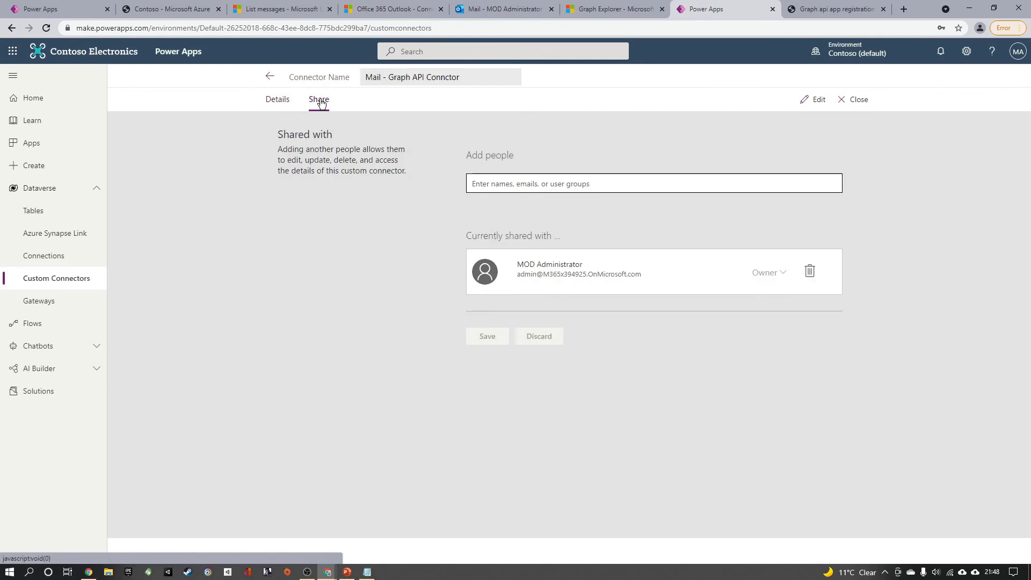